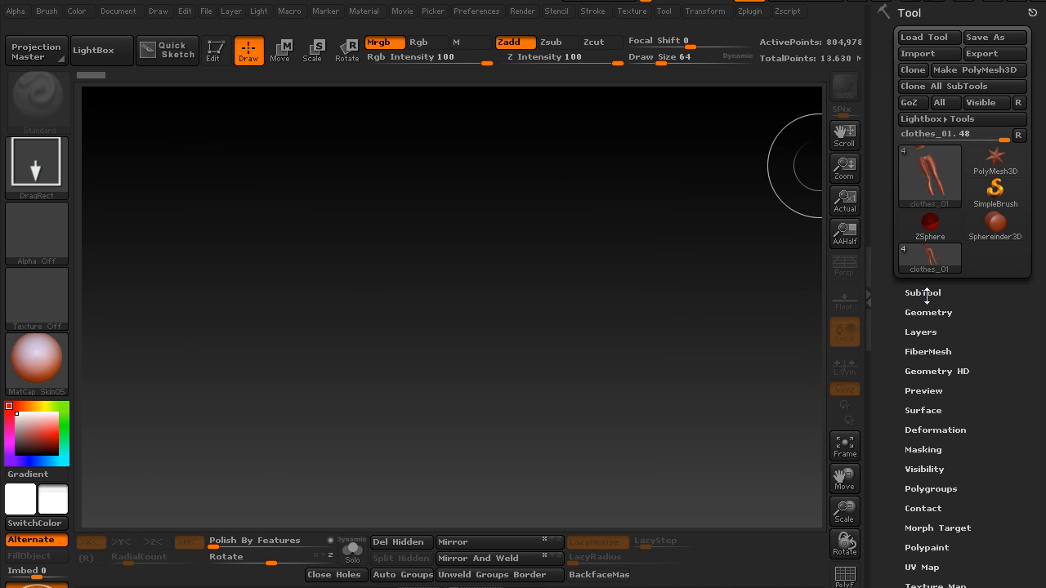
- Choose the Ring3D primitive as the current tool and draw a ring on the canvas
{"action": "scroll", "coordinate": [920, 292], "scroll_direction": "down", "scroll_amount": 1}
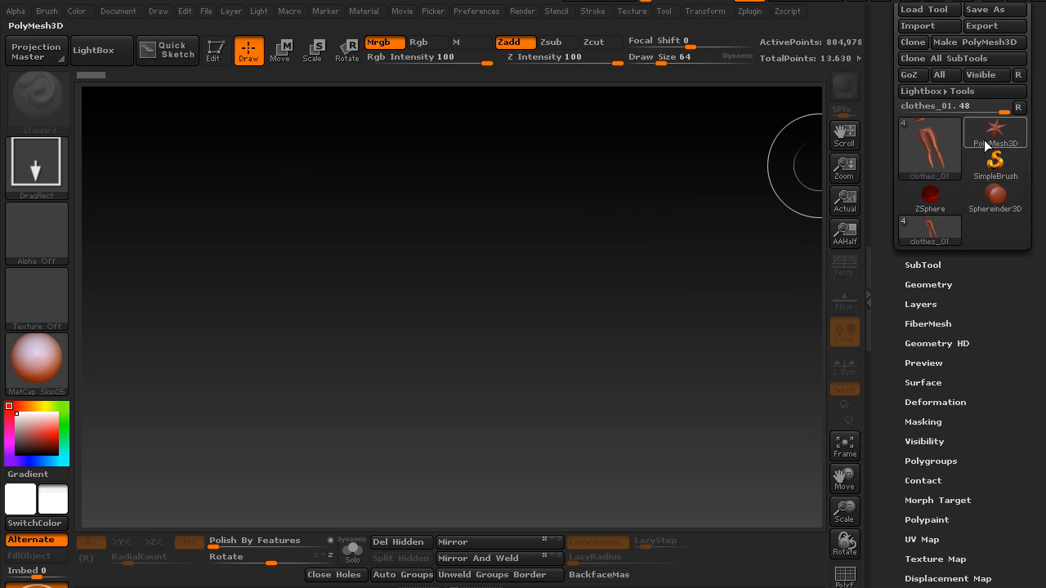
{"action": "left_click", "coordinate": [995, 164]}
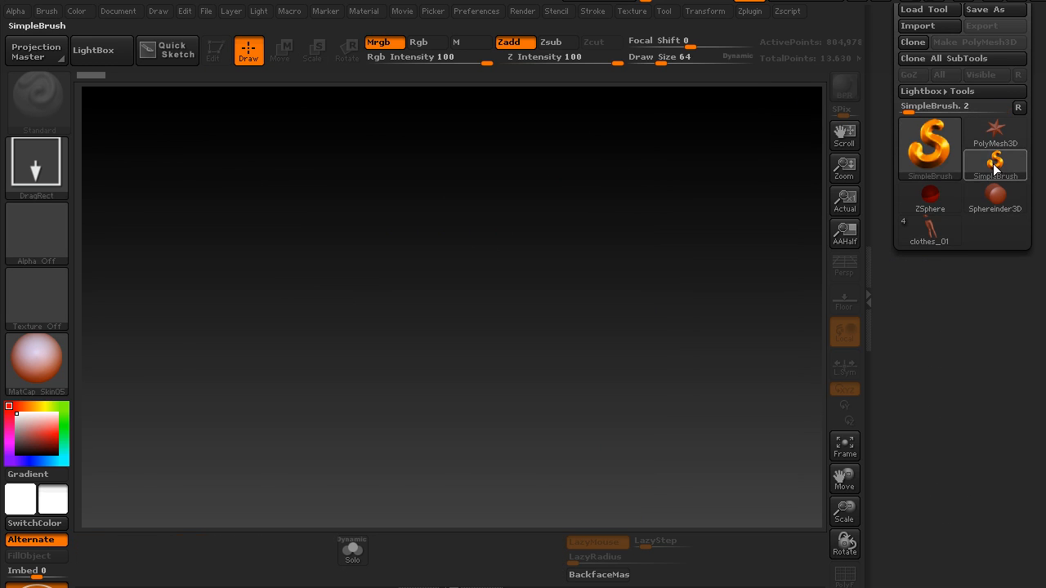
{"action": "left_click", "coordinate": [921, 145]}
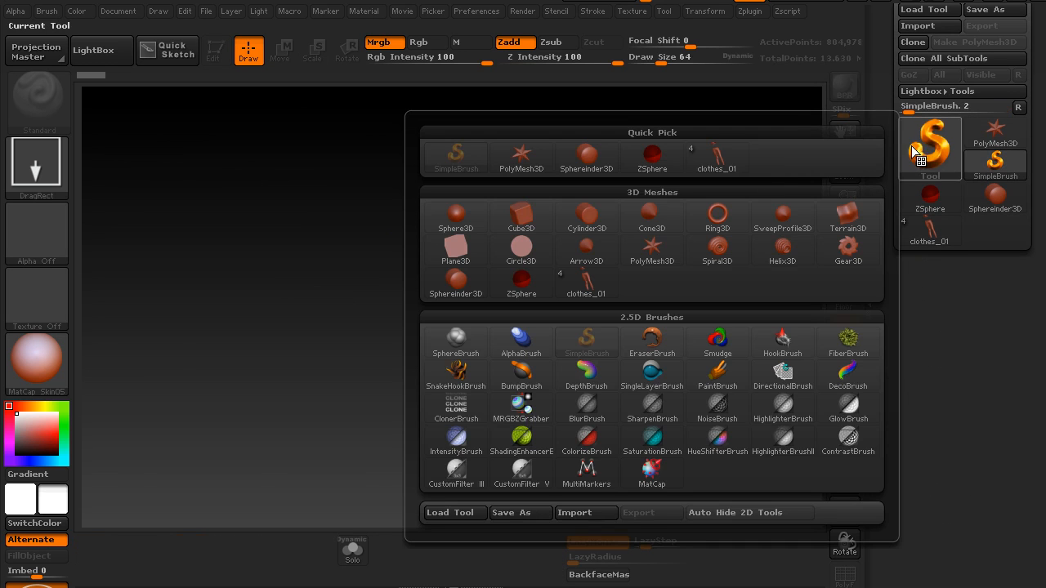
{"action": "left_click", "coordinate": [716, 218]}
{"action": "mouse_move", "coordinate": [463, 263]}
{"action": "left_mouse_down"}
{"action": "mouse_move", "coordinate": [491, 409]}
{"action": "mouse_move", "coordinate": [518, 411]}
{"action": "left_mouse_up"}
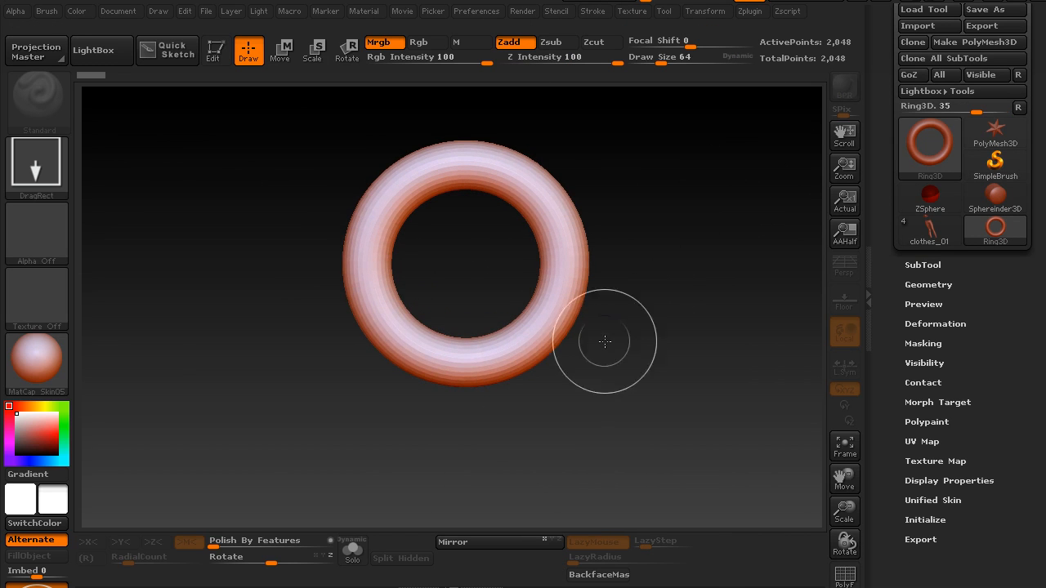
- Set the ring's SDivide to 3 in its Initialize settings
{"action": "left_click_drag", "start_coordinate": [883, 67], "coordinate": [883, 96]}
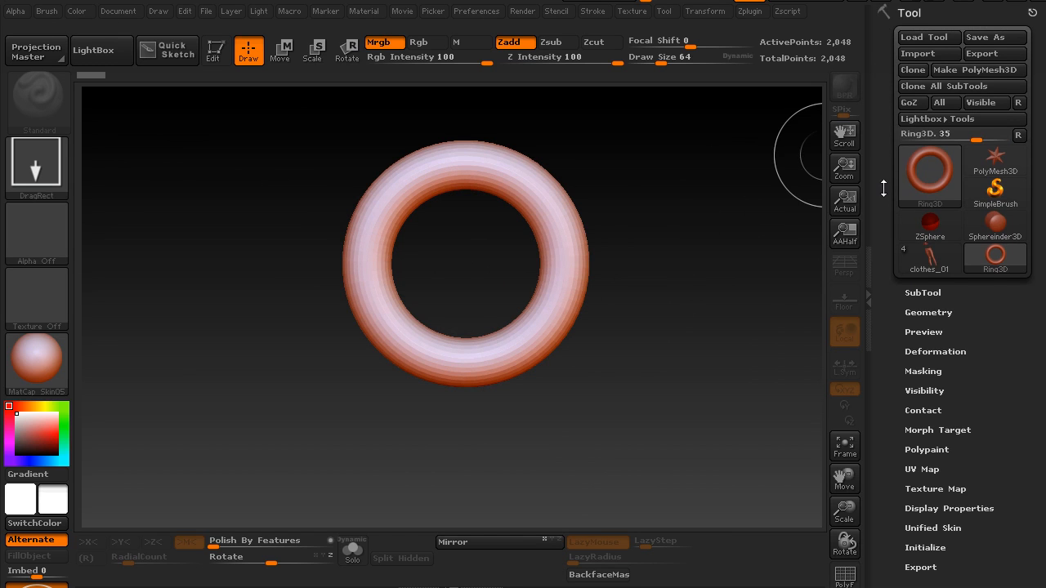
{"action": "left_click_drag", "start_coordinate": [893, 422], "coordinate": [893, 148]}
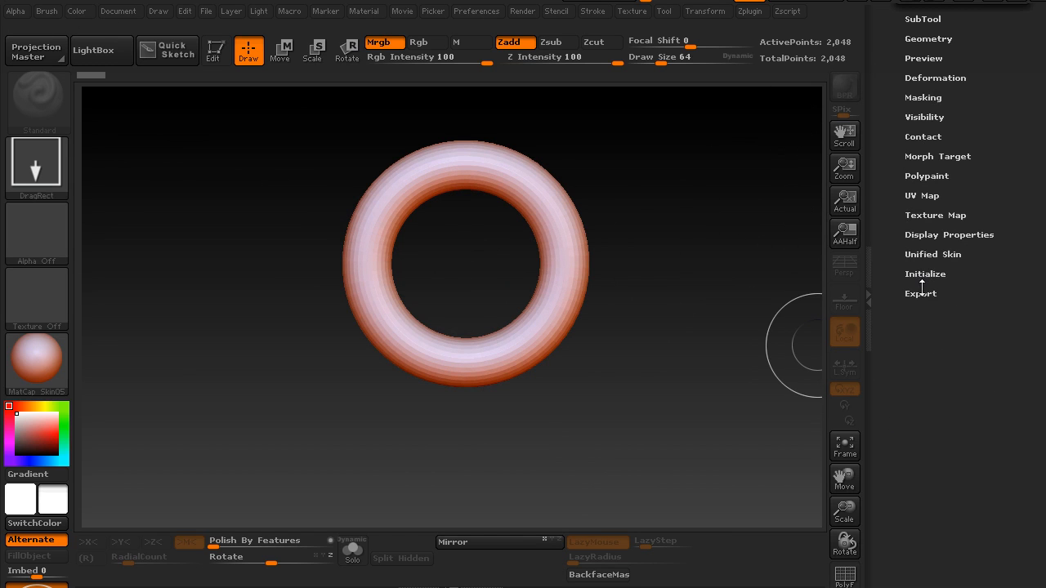
{"action": "left_click", "coordinate": [924, 274]}
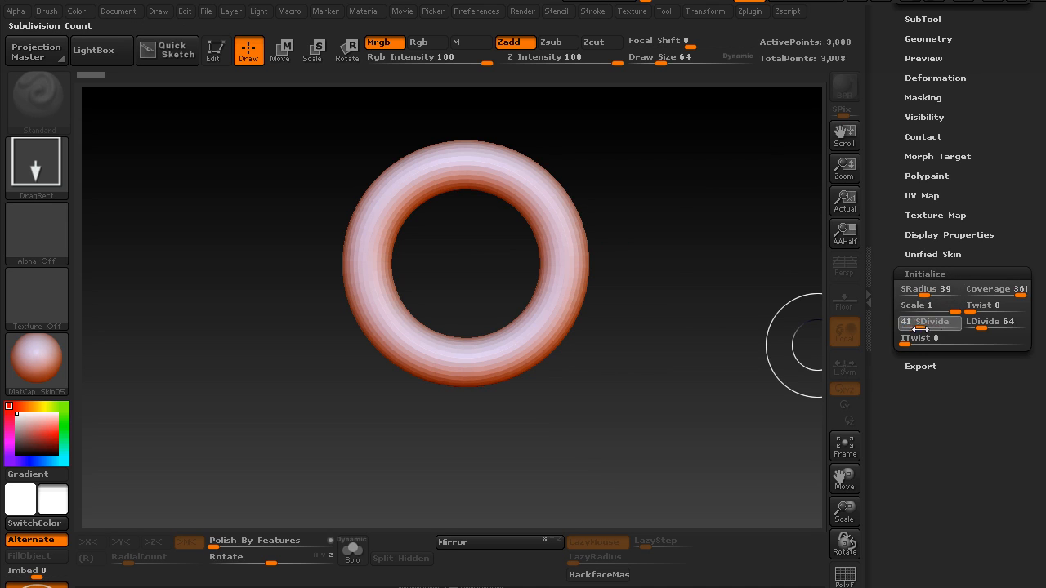
{"action": "left_click_drag", "start_coordinate": [932, 324], "coordinate": [900, 324]}
{"action": "left_click_drag", "start_coordinate": [895, 304], "coordinate": [896, 336]}
- Clear the canvas, draw the ring again and enter Edit mode
{"action": "key", "text": "ctrl+n"}
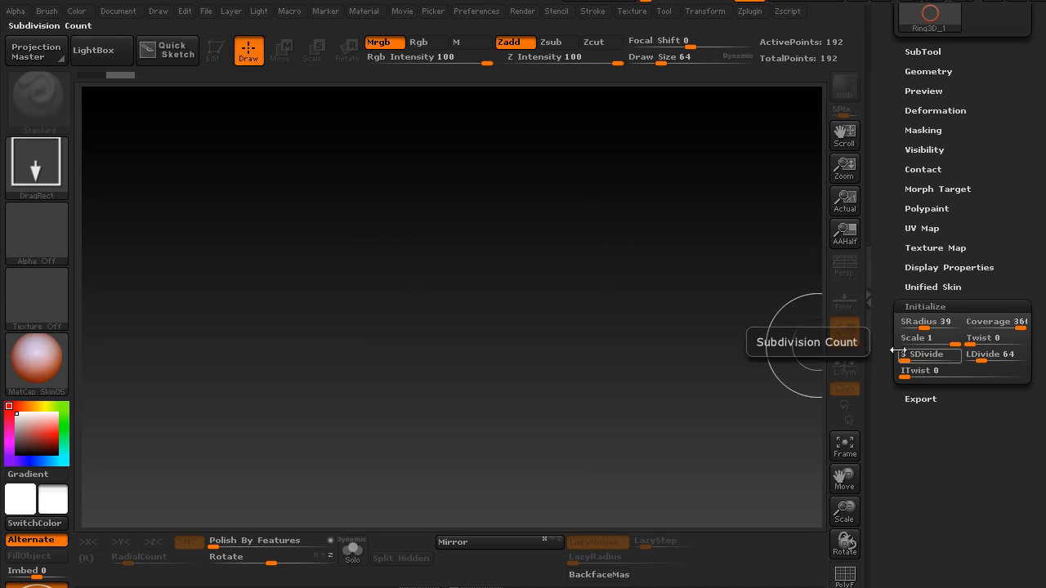
{"action": "left_click_drag", "start_coordinate": [482, 265], "coordinate": [500, 432]}
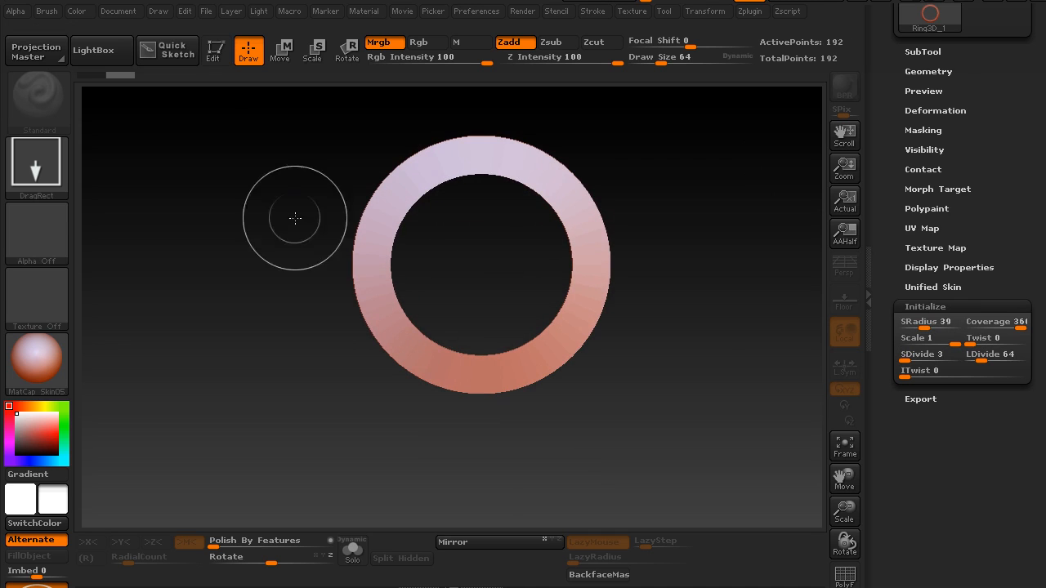
{"action": "left_click", "coordinate": [217, 49]}
- Set the ring's SDivide to 23 and convert it to a PolyMesh3D
{"action": "left_click_drag", "start_coordinate": [906, 357], "coordinate": [917, 360]}
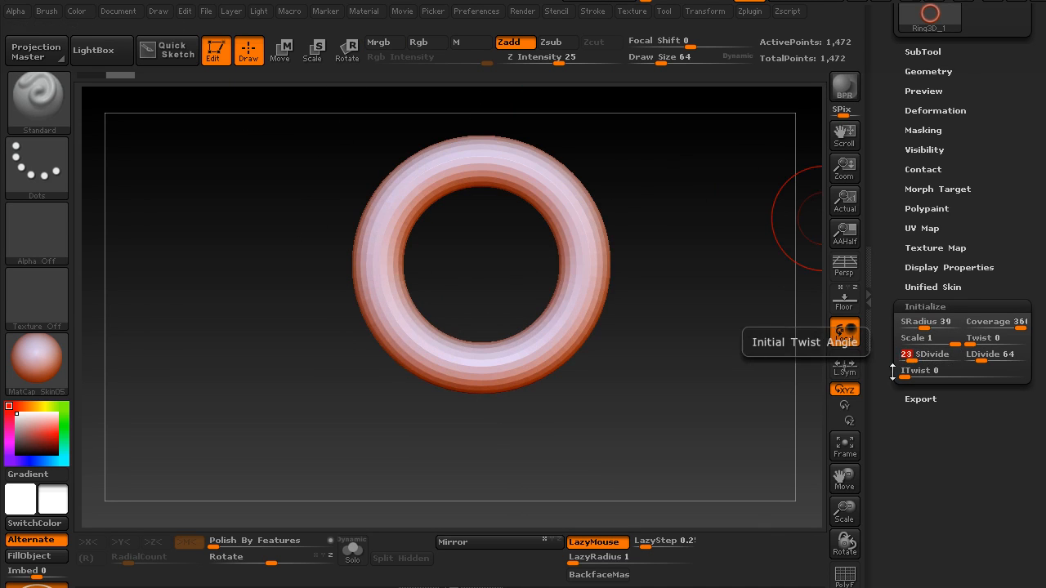
{"action": "left_click_drag", "start_coordinate": [882, 116], "coordinate": [880, 328]}
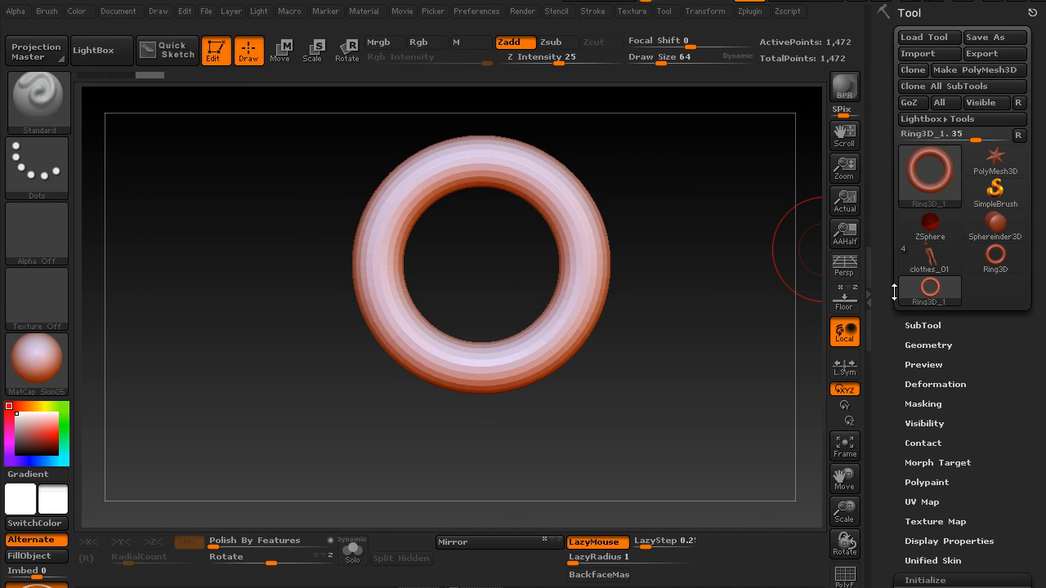
{"action": "left_click", "coordinate": [974, 70]}
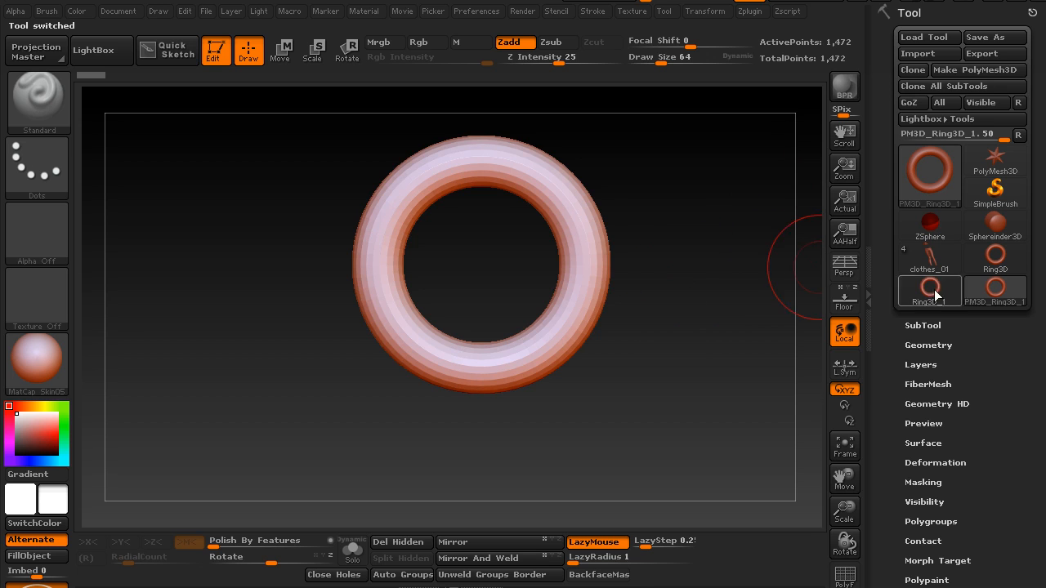
- Select the Move brush and activate symmetry on the X and Y axes
{"action": "left_click_drag", "start_coordinate": [708, 241], "coordinate": [663, 237]}
{"action": "left_click_drag", "start_coordinate": [656, 196], "coordinate": [661, 246], "text": "alt"}
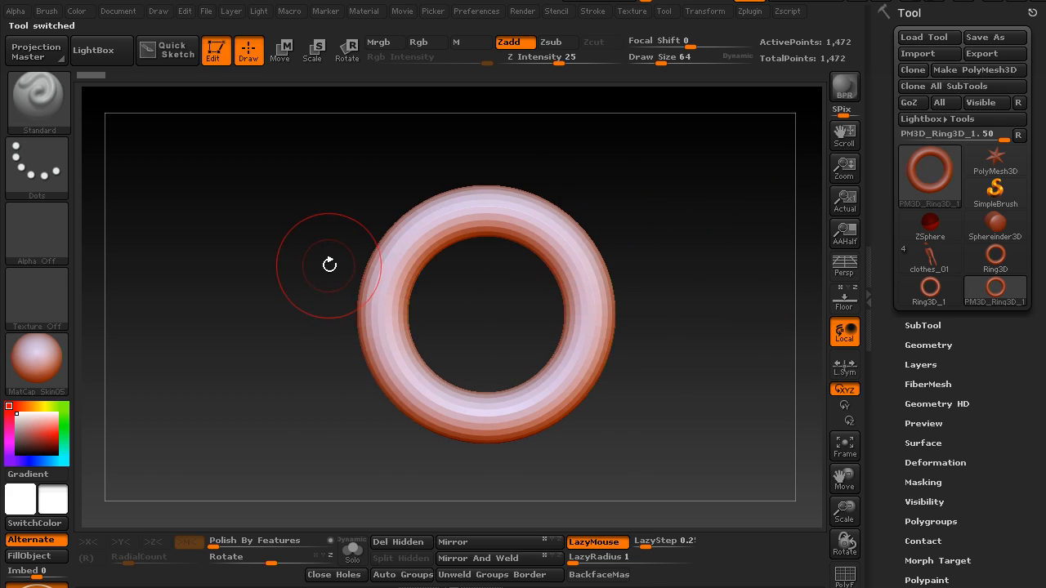
{"action": "key", "text": "b"}
{"action": "key", "text": "m"}
{"action": "key", "text": "v"}
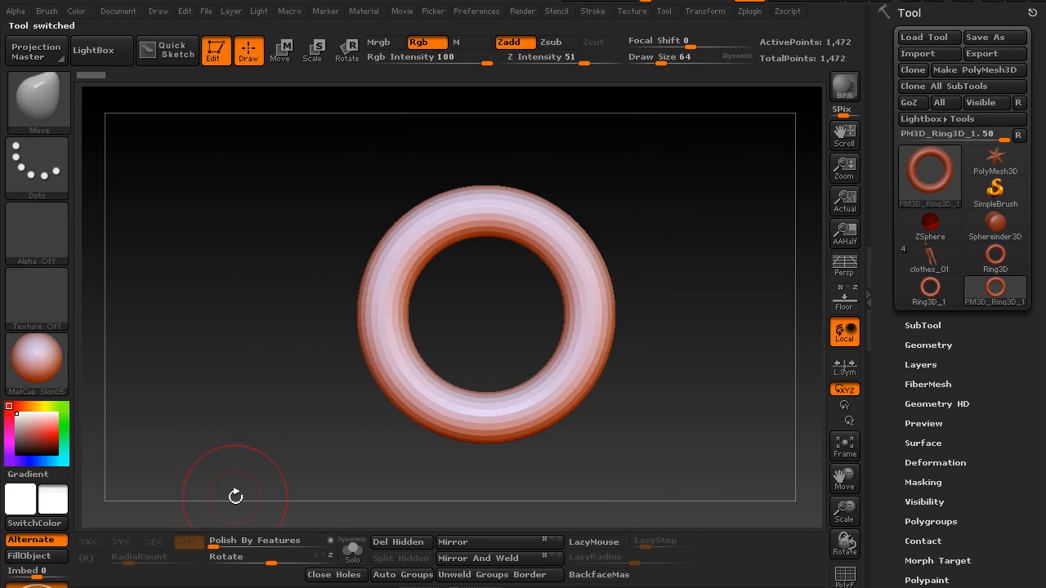
{"action": "key", "text": "x"}
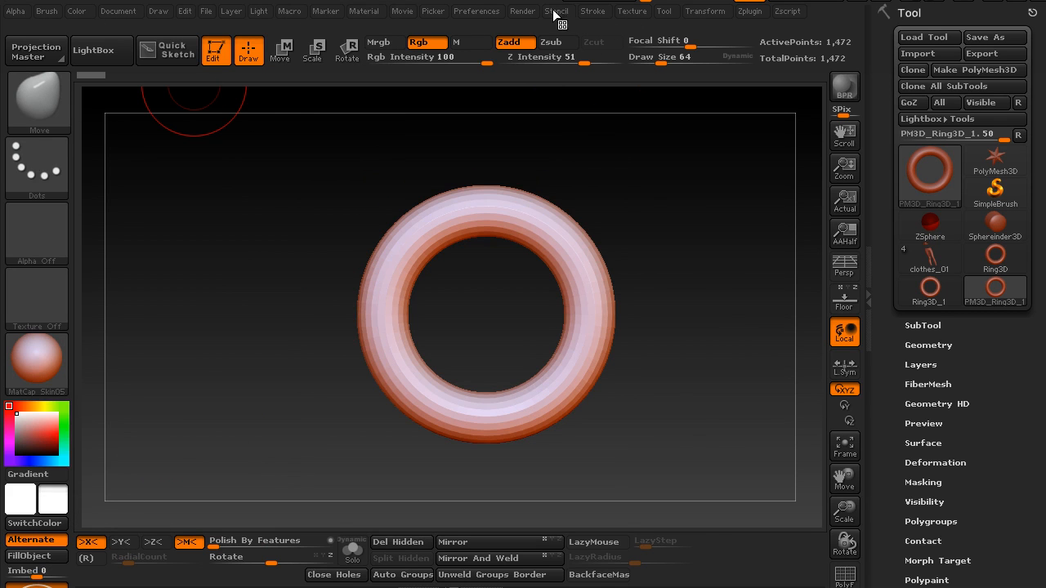
{"action": "left_click", "coordinate": [711, 14]}
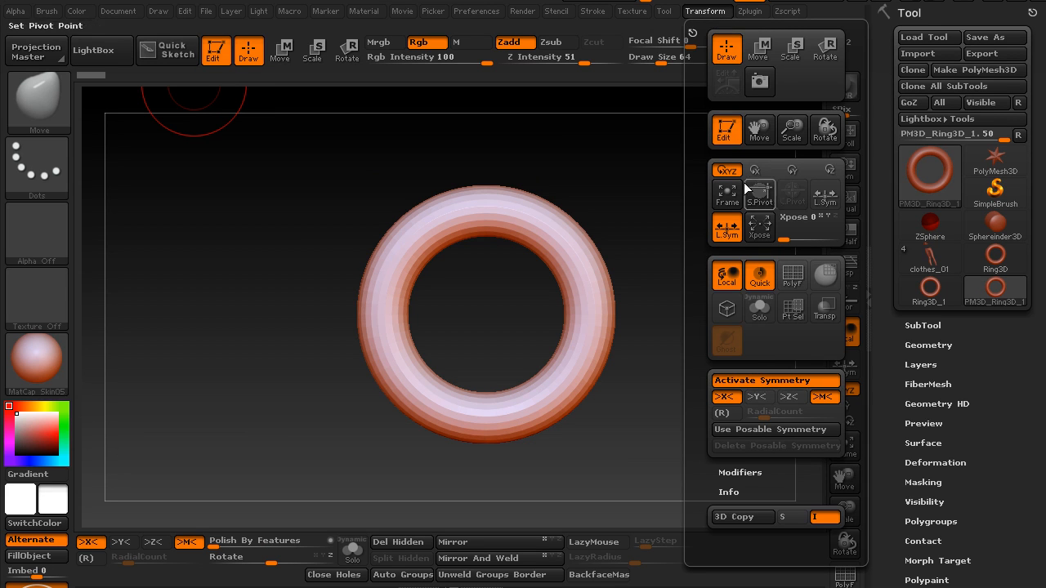
{"action": "left_click", "coordinate": [753, 400]}
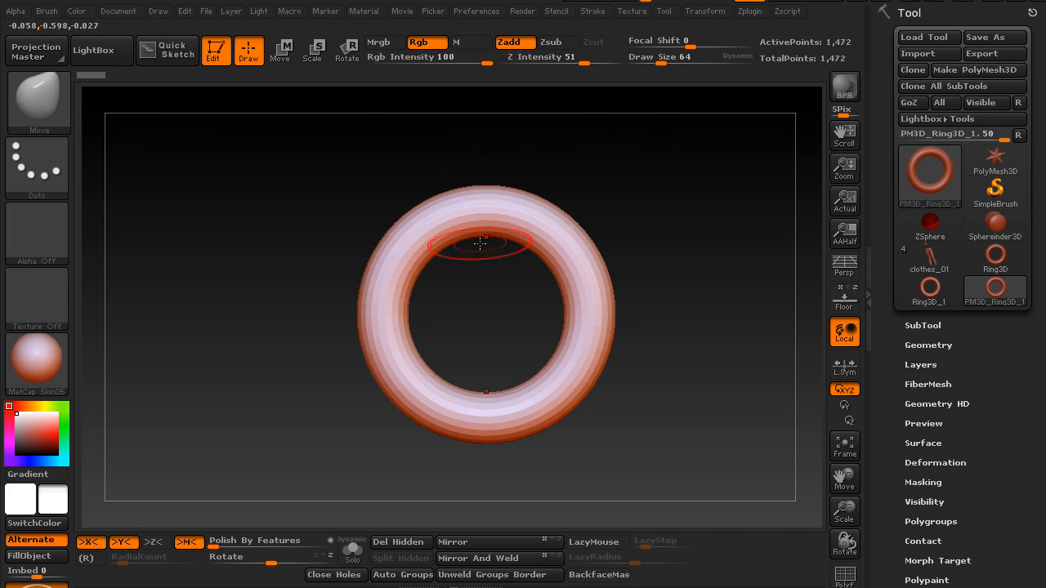
- Try to push the ring's upper edge inward with the Move brush
{"action": "key", "text": "s"}
{"action": "left_click_drag", "start_coordinate": [593, 307], "coordinate": [601, 305]}
{"action": "mouse_move", "coordinate": [483, 194]}
{"action": "left_mouse_down"}
{"action": "mouse_move", "coordinate": [484, 234]}
{"action": "mouse_move", "coordinate": [495, 236]}
{"action": "mouse_move", "coordinate": [480, 252]}
{"action": "left_mouse_up"}
{"action": "key", "text": "ctrl+z"}
- Set the Draw Size to 110 and squeeze the ring symmetrically into a wide oblong link with pinched long sides
{"action": "key", "text": "s"}
{"action": "left_click_drag", "start_coordinate": [384, 300], "coordinate": [374, 299]}
{"action": "left_click_drag", "start_coordinate": [419, 252], "coordinate": [420, 268]}
{"action": "left_click_drag", "start_coordinate": [433, 224], "coordinate": [431, 233]}
{"action": "left_click_drag", "start_coordinate": [486, 223], "coordinate": [487, 237]}
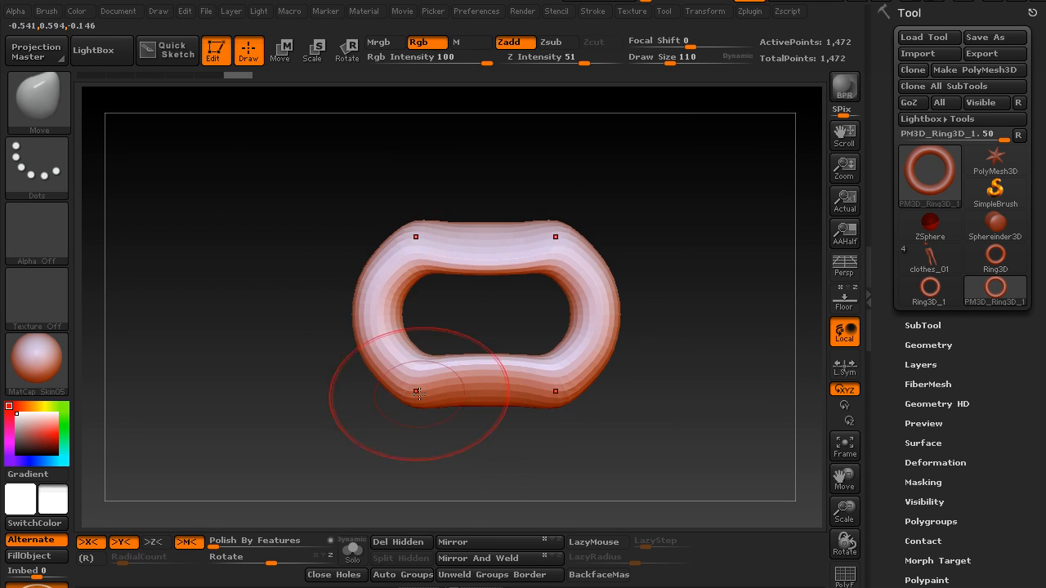
{"action": "left_click_drag", "start_coordinate": [368, 307], "coordinate": [380, 308]}
{"action": "left_click_drag", "start_coordinate": [414, 359], "coordinate": [417, 348]}
{"action": "left_click_drag", "start_coordinate": [489, 361], "coordinate": [489, 358]}
{"action": "left_click_drag", "start_coordinate": [490, 394], "coordinate": [485, 362]}
- Smooth the link's surface and set the Draw Size to 69
{"action": "mouse_move", "coordinate": [484, 366]}
{"action": "left_mouse_down", "text": "shift"}
{"action": "mouse_move", "coordinate": [470, 367]}
{"action": "mouse_move", "coordinate": [502, 367]}
{"action": "left_mouse_up", "text": "shift"}
{"action": "mouse_move", "coordinate": [525, 264]}
{"action": "left_mouse_down", "text": "shift"}
{"action": "mouse_move", "coordinate": [486, 258]}
{"action": "mouse_move", "coordinate": [508, 259]}
{"action": "left_mouse_up", "text": "shift"}
{"action": "mouse_move", "coordinate": [585, 282]}
{"action": "left_mouse_down", "text": "shift"}
{"action": "mouse_move", "coordinate": [595, 312]}
{"action": "mouse_move", "coordinate": [610, 310]}
{"action": "left_mouse_up", "text": "shift"}
{"action": "key", "text": "s"}
{"action": "mouse_move", "coordinate": [688, 289]}
{"action": "left_mouse_down"}
{"action": "mouse_move", "coordinate": [659, 297]}
{"action": "mouse_move", "coordinate": [677, 251]}
{"action": "mouse_move", "coordinate": [688, 289]}
{"action": "mouse_move", "coordinate": [639, 273]}
{"action": "left_mouse_up"}
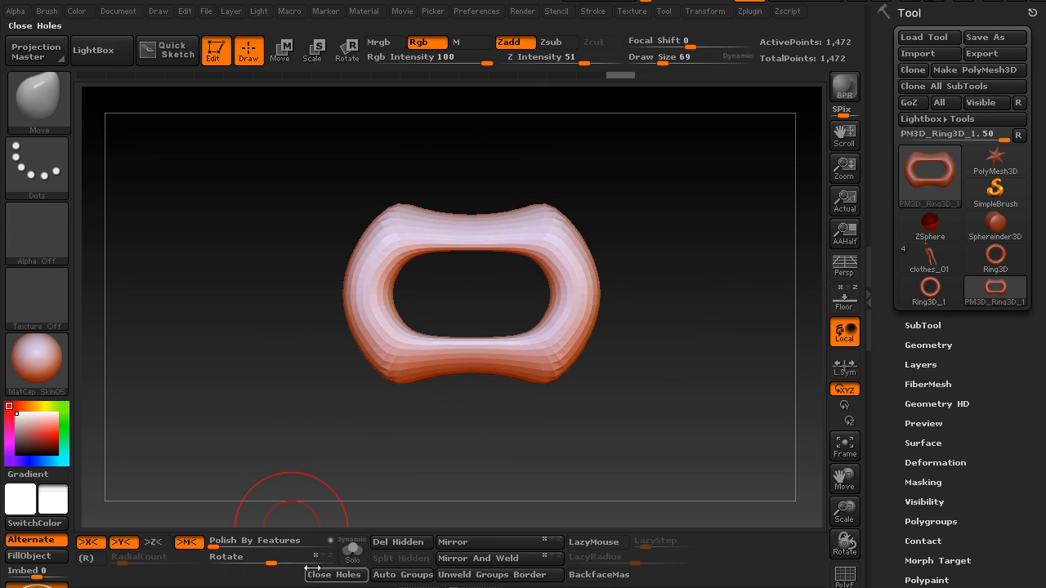
- Try to turn the link upright by eye with the Rotate deformation
{"action": "left_click_drag", "start_coordinate": [271, 562], "coordinate": [296, 564]}
{"action": "key", "text": "ctrl+z"}
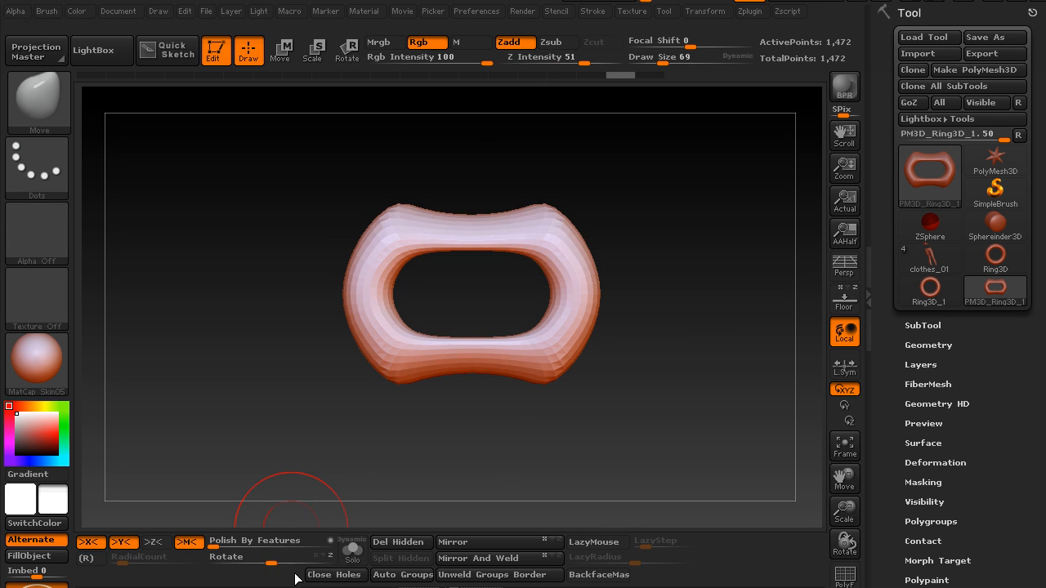
{"action": "left_click_drag", "start_coordinate": [270, 560], "coordinate": [302, 564]}
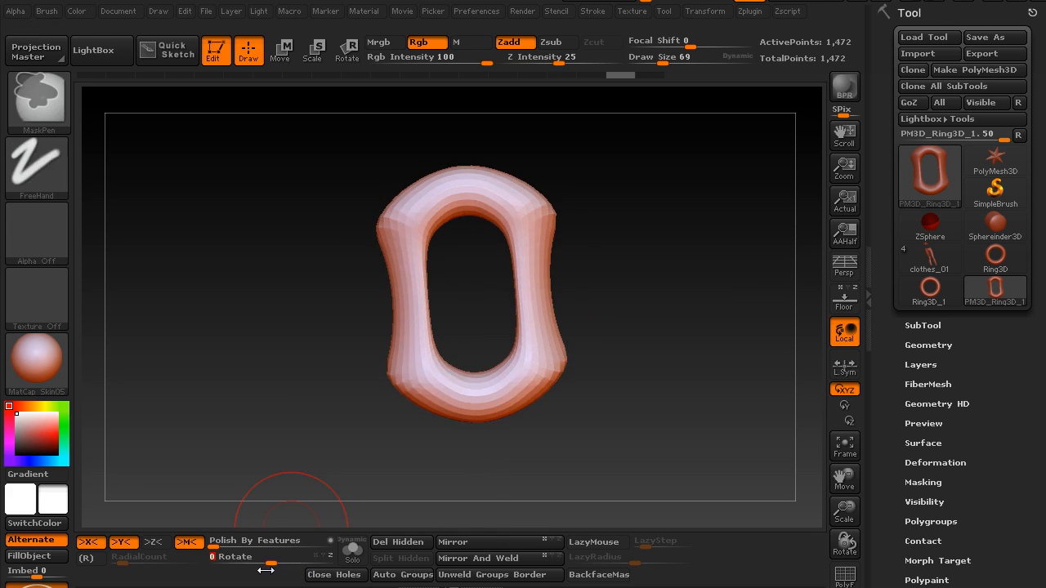
{"action": "key", "text": "ctrl+z"}
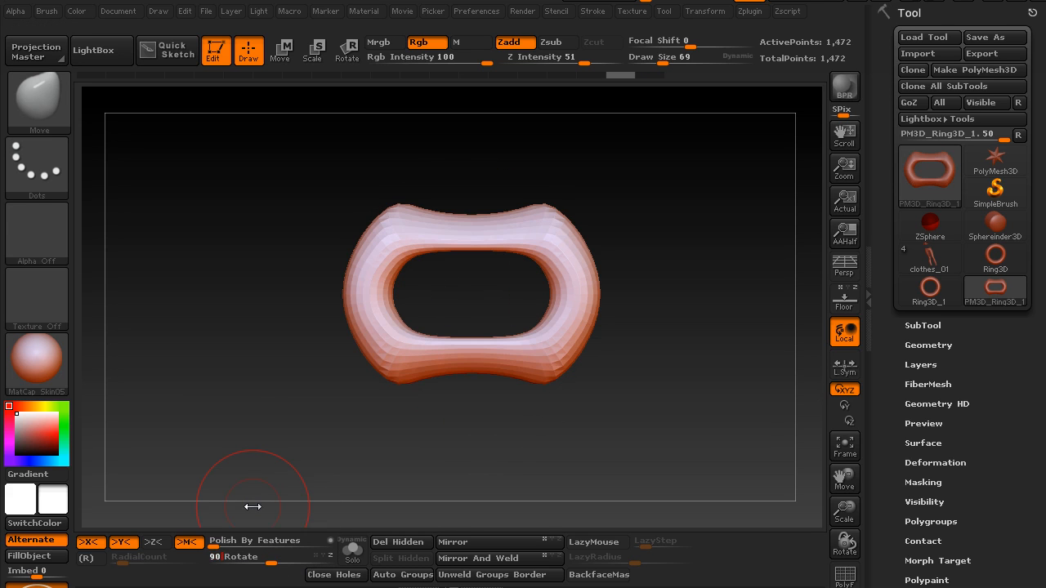
- Rotate the link by 90 and expand the Deformation settings
{"action": "key", "text": "ctrl+z"}
{"action": "left_click_drag", "start_coordinate": [887, 400], "coordinate": [892, 273]}
{"action": "left_click", "coordinate": [915, 303]}
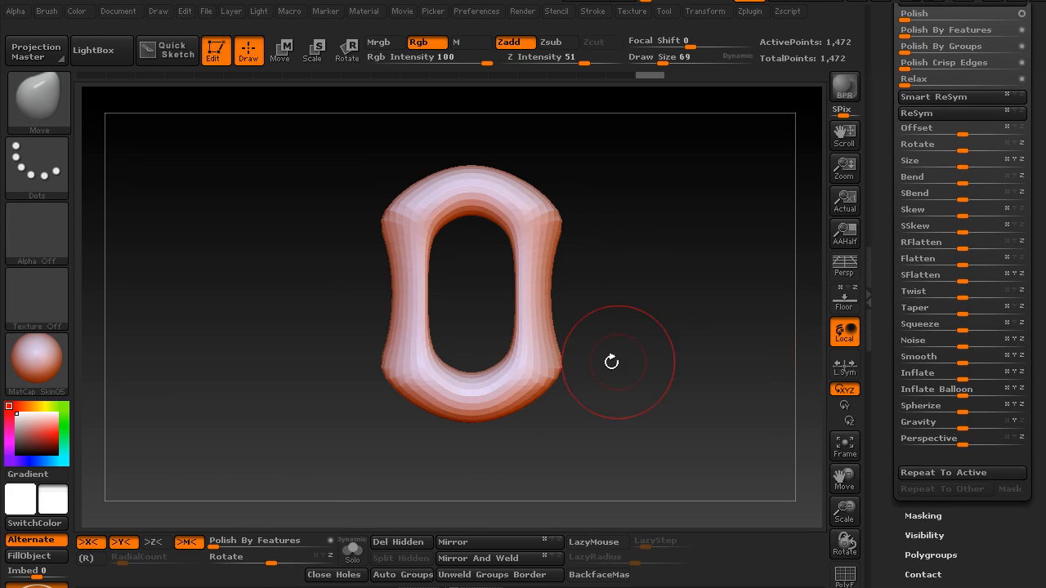
- Create a new InsertMesh brush from the upright link
{"action": "mouse_move", "coordinate": [662, 323]}
{"action": "left_mouse_down", "text": "alt"}
{"action": "mouse_move", "coordinate": [687, 302]}
{"action": "mouse_move", "coordinate": [677, 346]}
{"action": "mouse_move", "coordinate": [691, 327]}
{"action": "mouse_move", "coordinate": [675, 322]}
{"action": "mouse_move", "coordinate": [697, 321]}
{"action": "mouse_move", "coordinate": [645, 292]}
{"action": "mouse_move", "coordinate": [657, 315]}
{"action": "mouse_move", "coordinate": [627, 324]}
{"action": "mouse_move", "coordinate": [685, 308]}
{"action": "left_mouse_up", "text": "alt"}
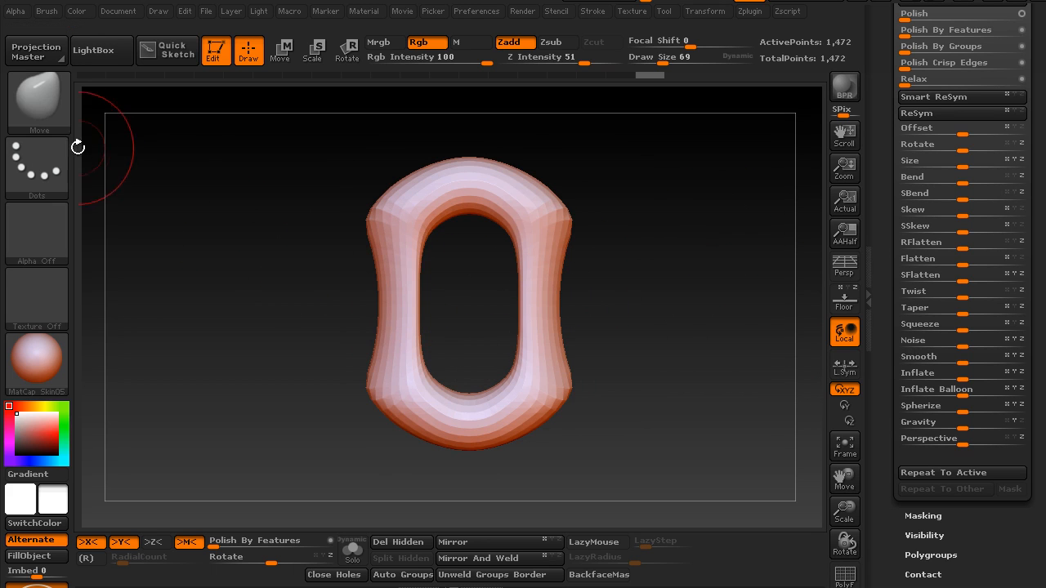
{"action": "left_click", "coordinate": [48, 103]}
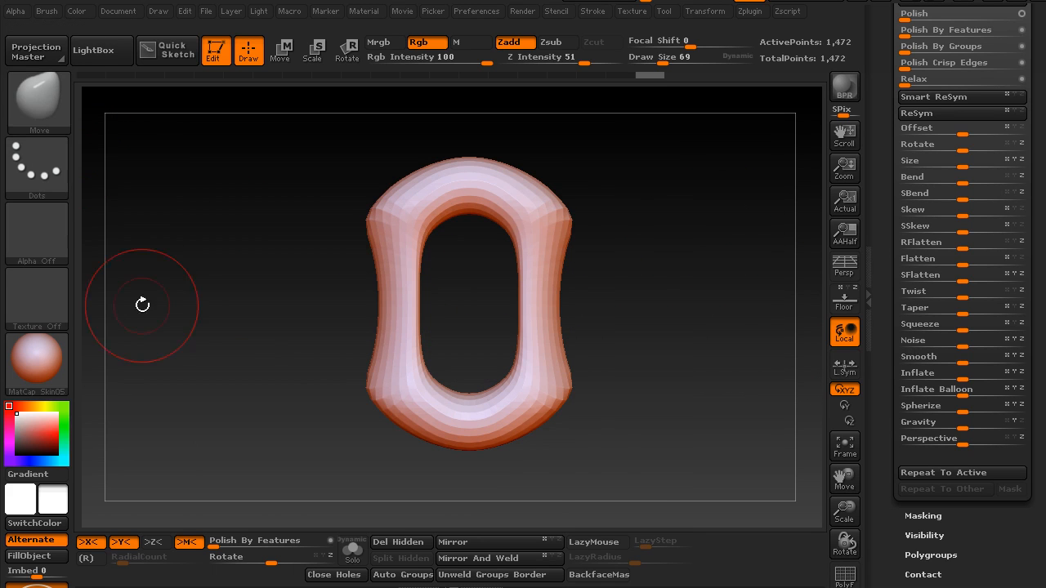
{"action": "left_click", "coordinate": [46, 96]}
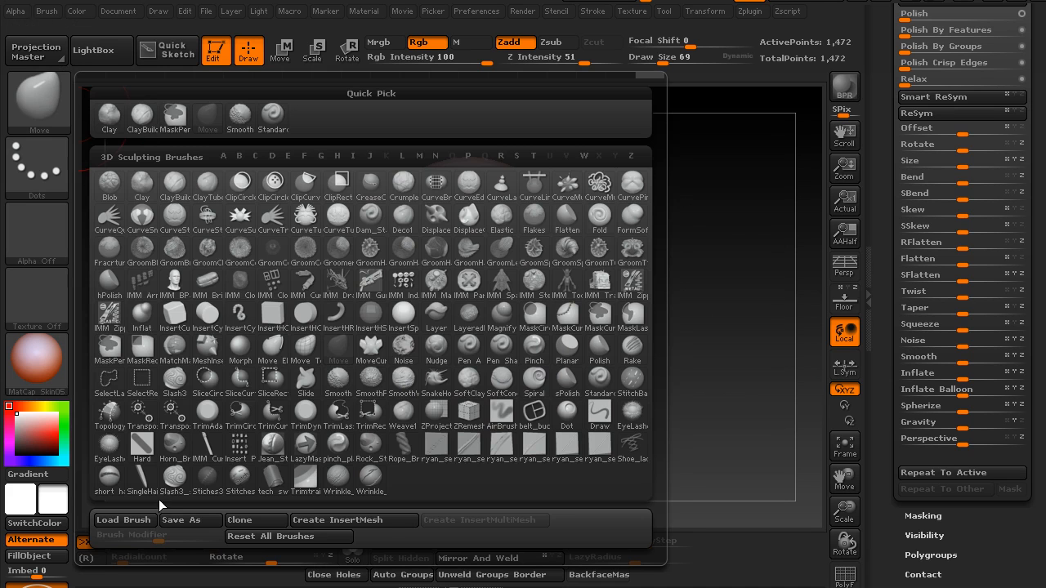
{"action": "left_click", "coordinate": [342, 520]}
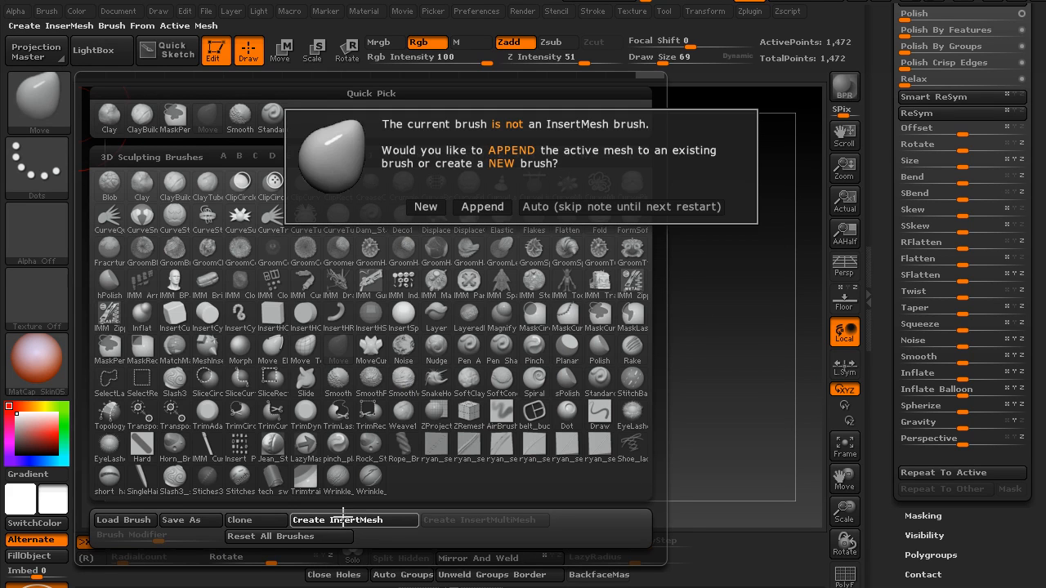
{"action": "left_click", "coordinate": [425, 207]}
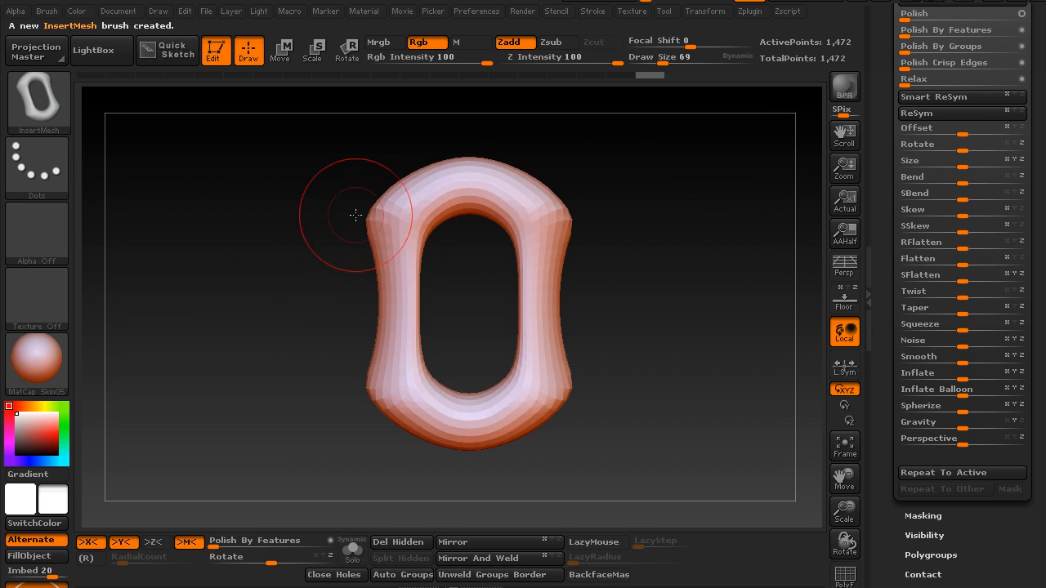
- Switch to the clothes_01 figure and turn off symmetry
{"action": "left_click_drag", "start_coordinate": [882, 116], "coordinate": [877, 278]}
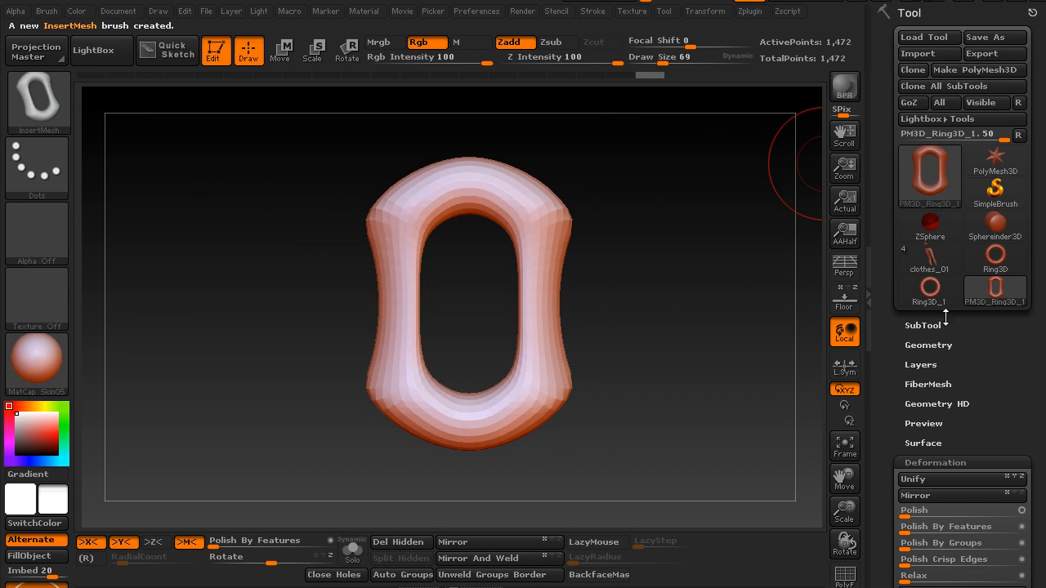
{"action": "left_click", "coordinate": [927, 261]}
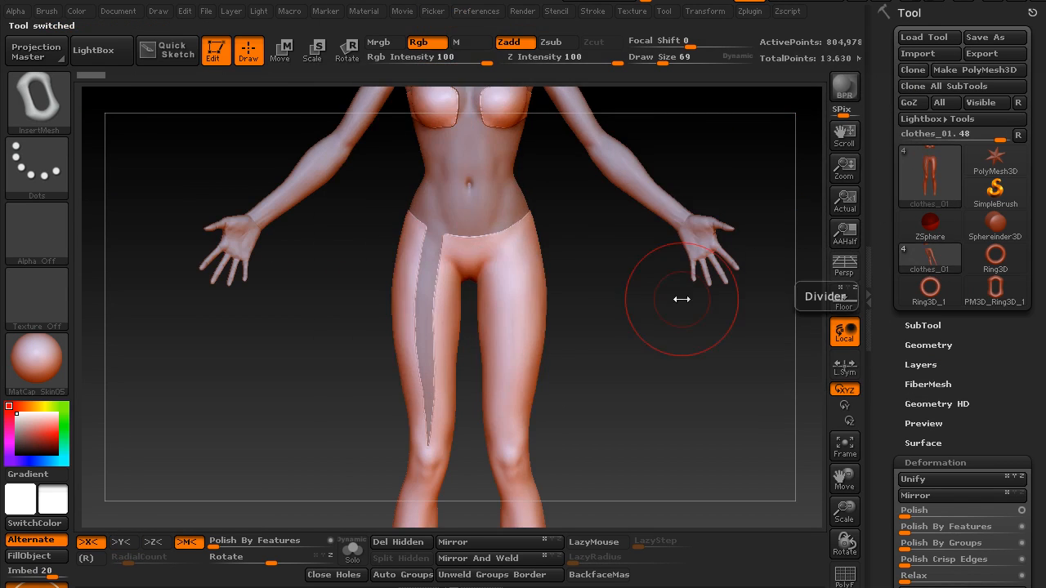
{"action": "left_click_drag", "start_coordinate": [616, 290], "coordinate": [644, 364], "text": "alt"}
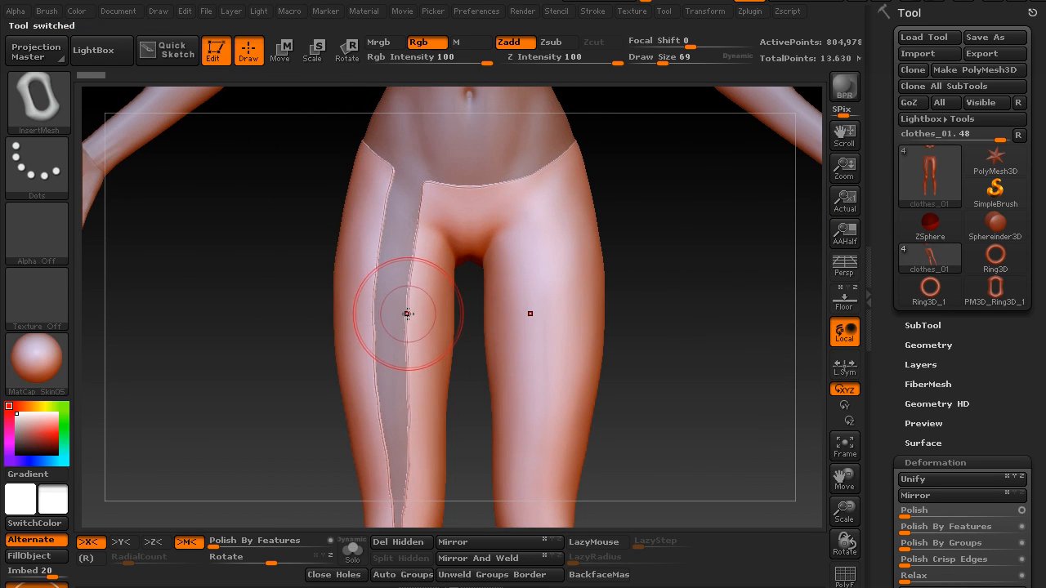
{"action": "key", "text": "x"}
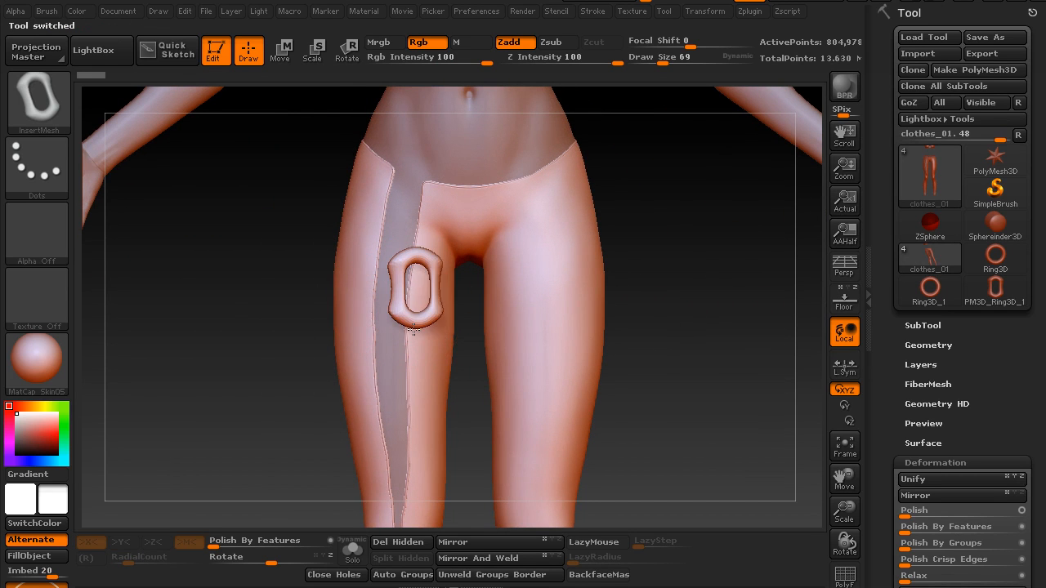
- Try inserting the link mesh at the inner edge of the trousers' front gap on the upper thigh
{"action": "left_click_drag", "start_coordinate": [413, 330], "coordinate": [413, 329]}
{"action": "left_click_drag", "start_coordinate": [246, 300], "coordinate": [286, 396], "text": "alt"}
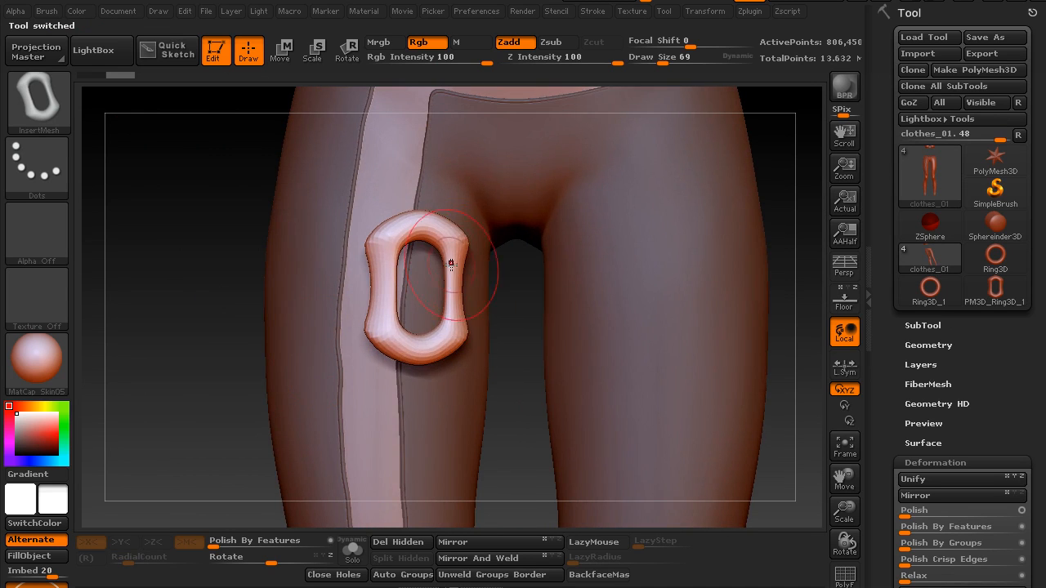
{"action": "key", "text": "ctrl+z"}
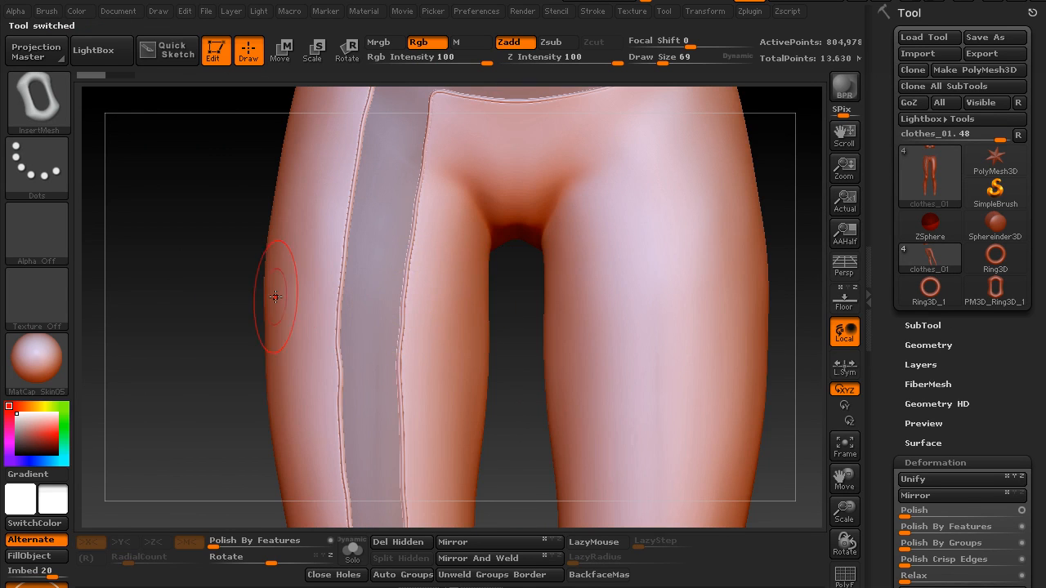
{"action": "left_click_drag", "start_coordinate": [209, 308], "coordinate": [480, 253]}
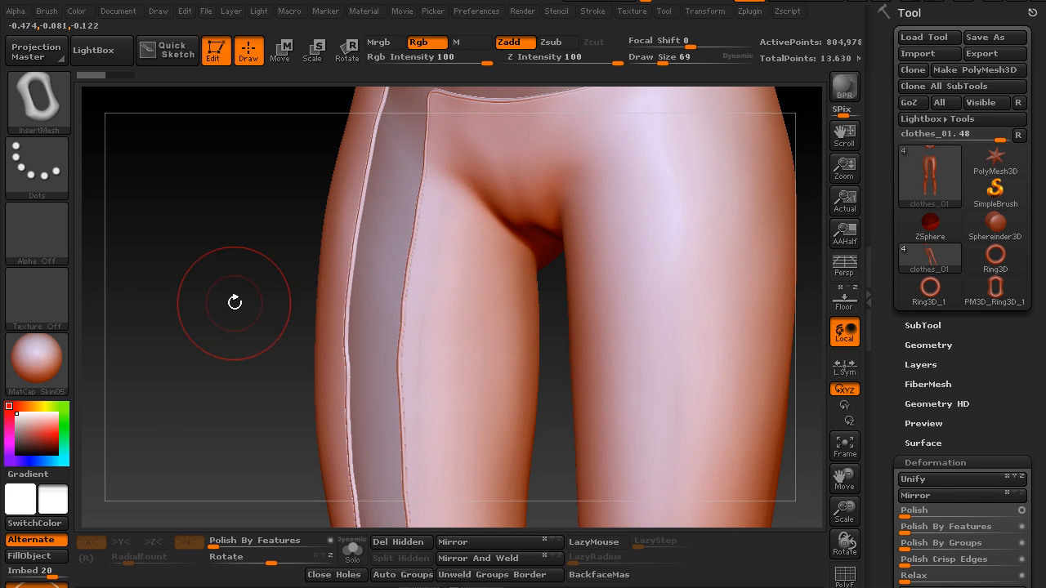
- Try inserting a single link at the upper inner corner of the trousers' front gap, and undo it
{"action": "left_click_drag", "start_coordinate": [210, 355], "coordinate": [229, 368]}
{"action": "left_click_drag", "start_coordinate": [192, 416], "coordinate": [185, 410]}
{"action": "left_click_drag", "start_coordinate": [187, 285], "coordinate": [291, 279], "text": "alt"}
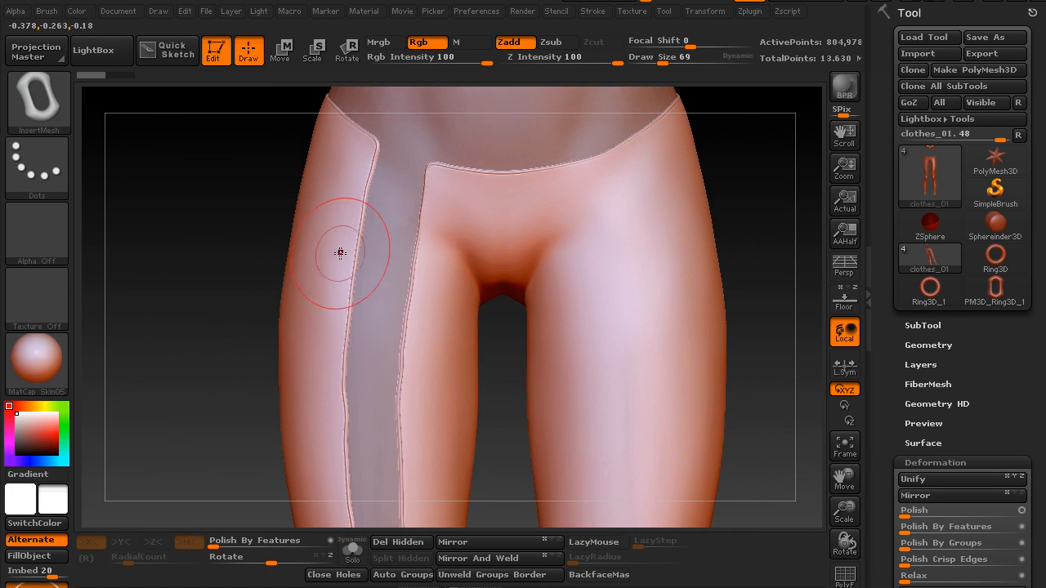
{"action": "left_click", "coordinate": [435, 224], "text": "alt"}
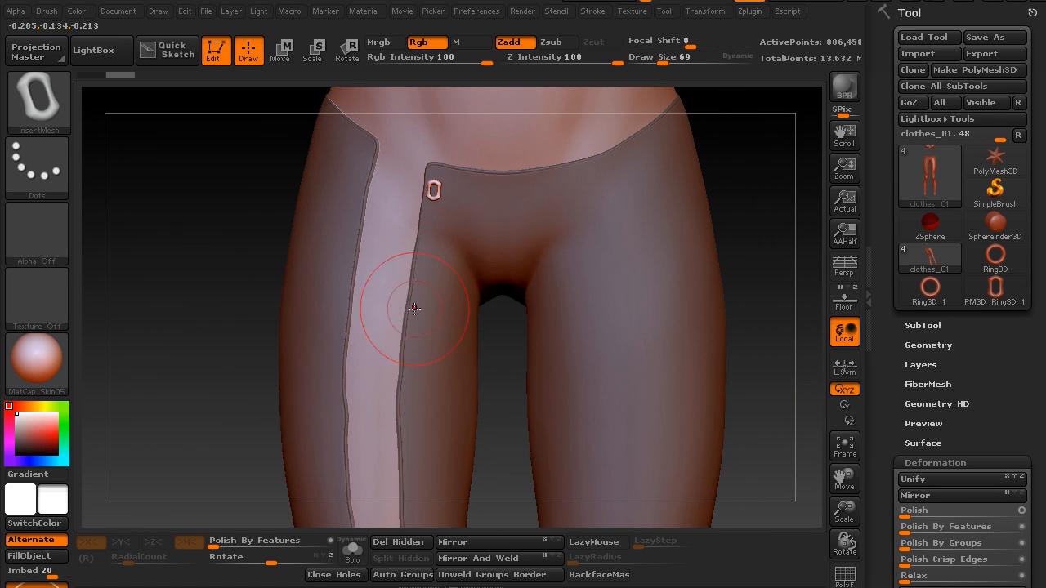
{"action": "key", "text": "ctrl+z"}
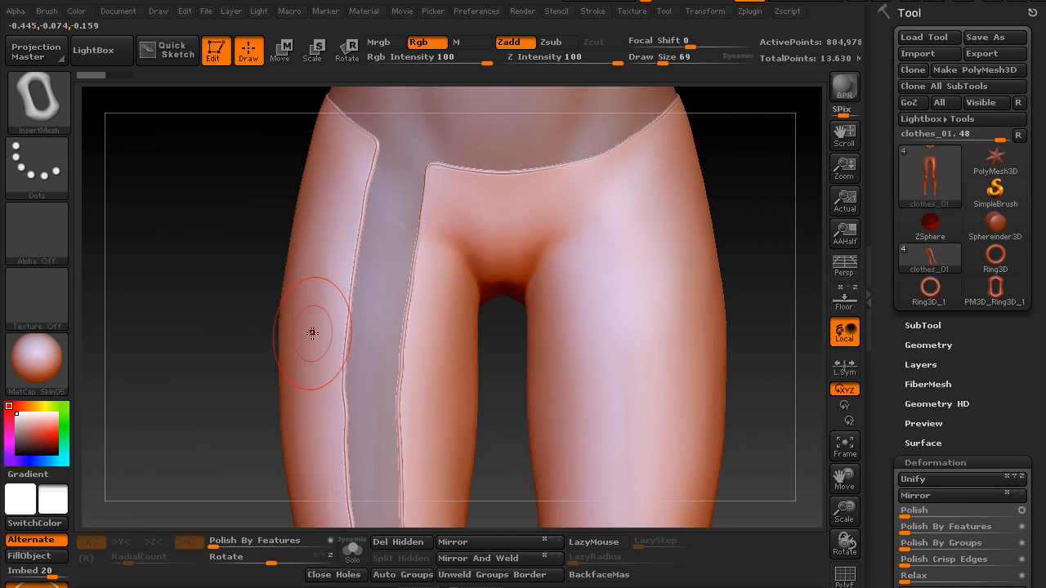
- Open the side tray, collapse its Brush palette and dock the Stroke palette there
{"action": "left_click_drag", "start_coordinate": [187, 415], "coordinate": [222, 352], "text": "alt"}
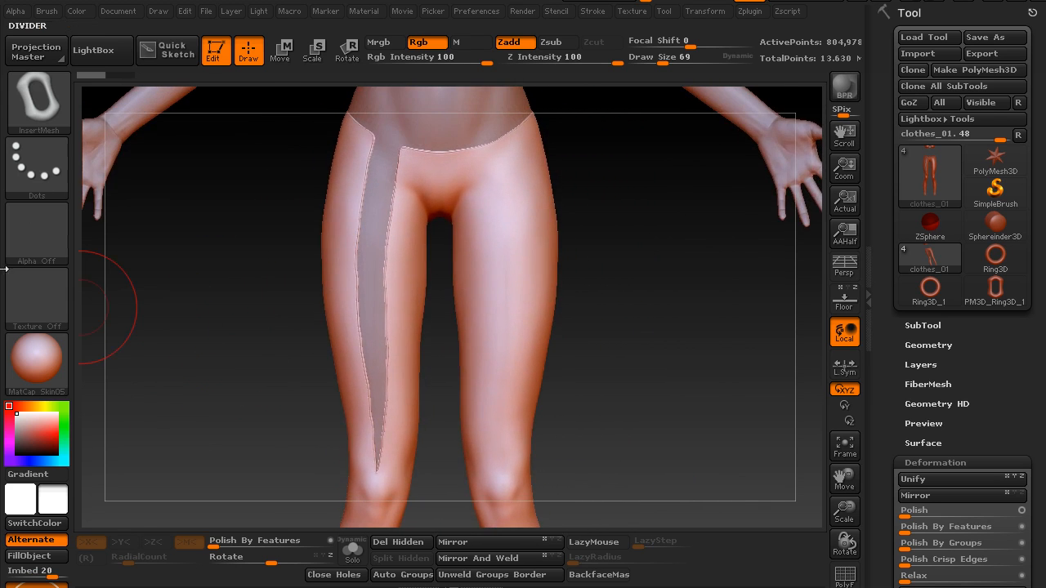
{"action": "left_click", "coordinate": [1, 270]}
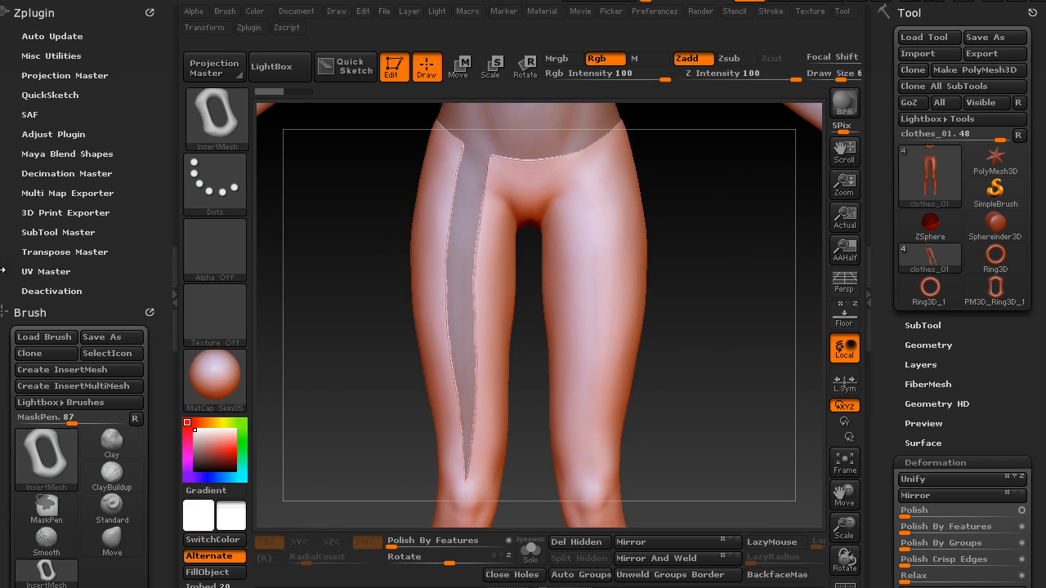
{"action": "left_click", "coordinate": [52, 311]}
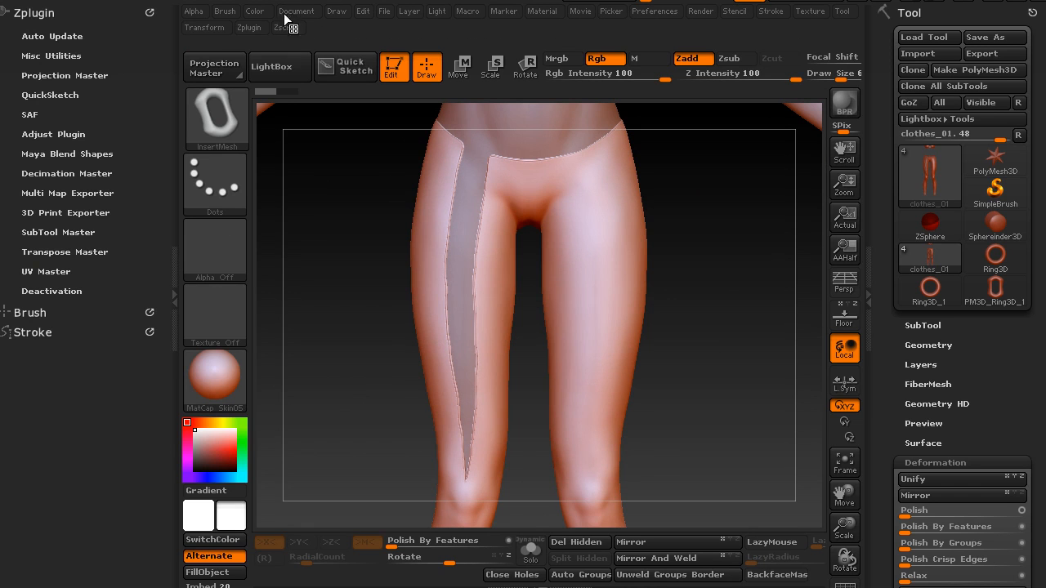
{"action": "left_click", "coordinate": [771, 16]}
{"action": "mouse_move", "coordinate": [770, 17]}
{"action": "left_mouse_down"}
{"action": "mouse_move", "coordinate": [51, 373]}
{"action": "mouse_move", "coordinate": [102, 421]}
{"action": "mouse_move", "coordinate": [158, 313]}
{"action": "left_mouse_up"}
- Enable Curve Mode for the InsertMesh brush and set the CurveStep to about 4.16
{"action": "left_click", "coordinate": [41, 302]}
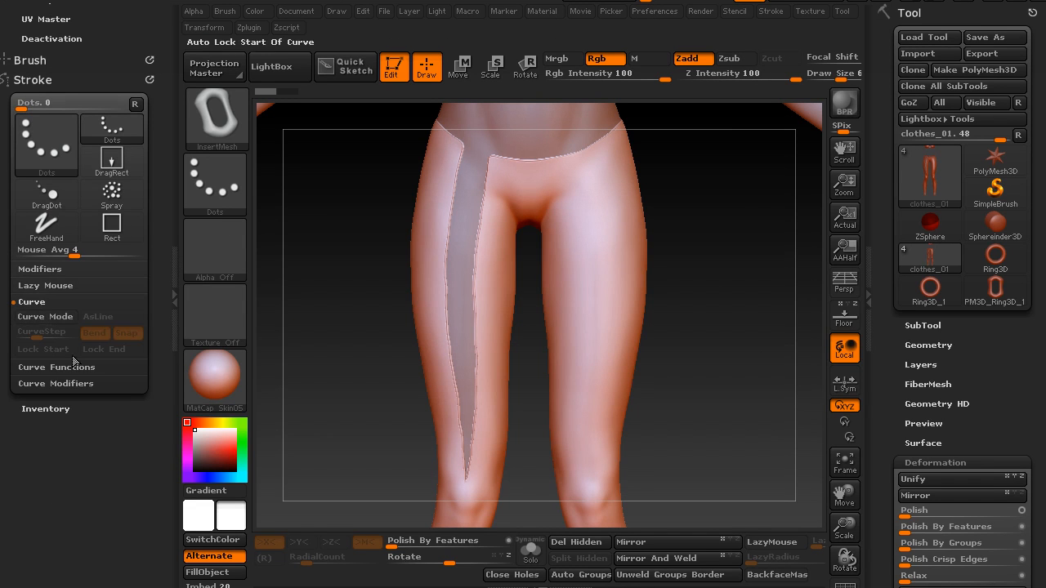
{"action": "left_click", "coordinate": [46, 318]}
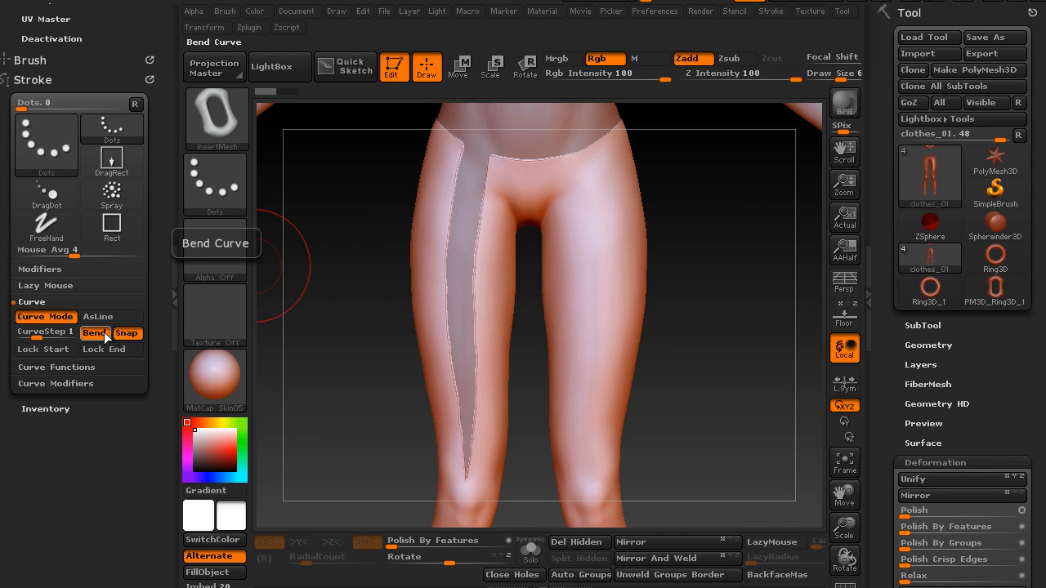
{"action": "left_click", "coordinate": [34, 338]}
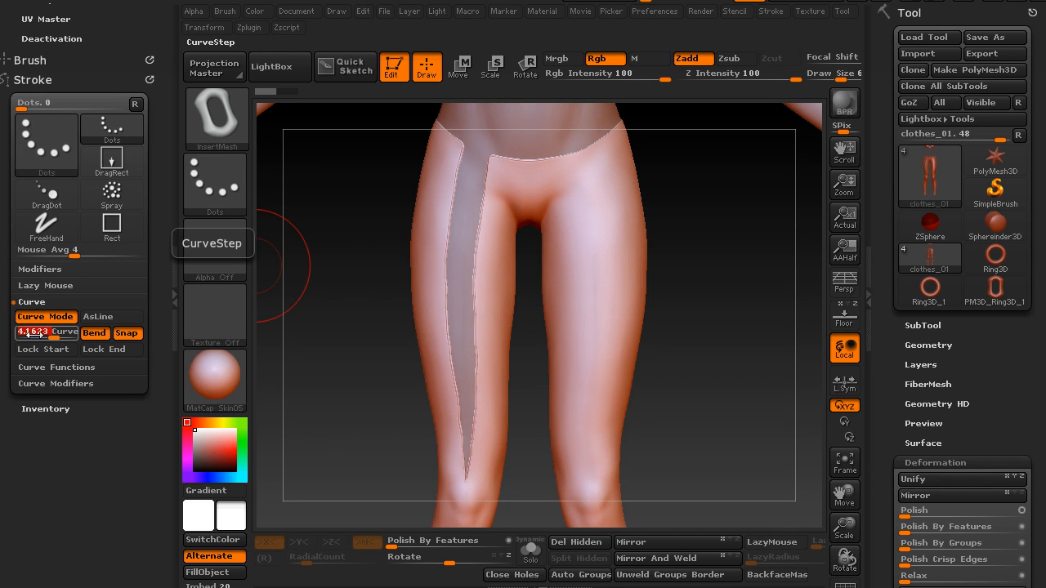
- Try drawing a curve of links down the inner edge of the trousers' front gap
{"action": "left_click_drag", "start_coordinate": [327, 183], "coordinate": [315, 293], "text": "alt"}
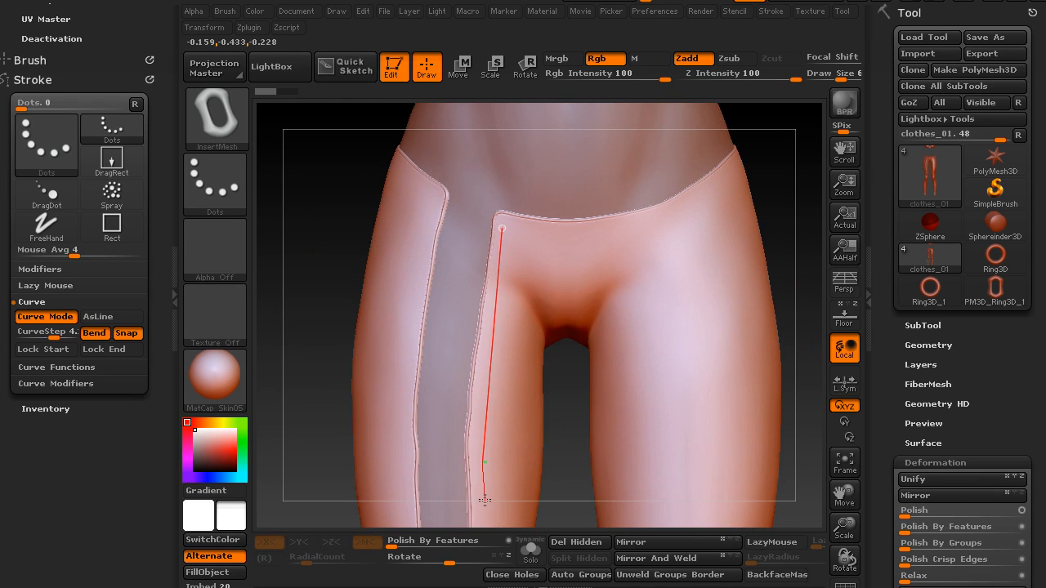
{"action": "mouse_move", "coordinate": [295, 396]}
{"action": "left_mouse_down", "text": "alt"}
{"action": "mouse_move", "coordinate": [319, 303]}
{"action": "mouse_move", "coordinate": [307, 342]}
{"action": "left_mouse_up", "text": "alt"}
{"action": "left_click_drag", "start_coordinate": [364, 276], "coordinate": [322, 342], "text": "alt"}
{"action": "left_click", "coordinate": [309, 321], "text": "ctrl"}
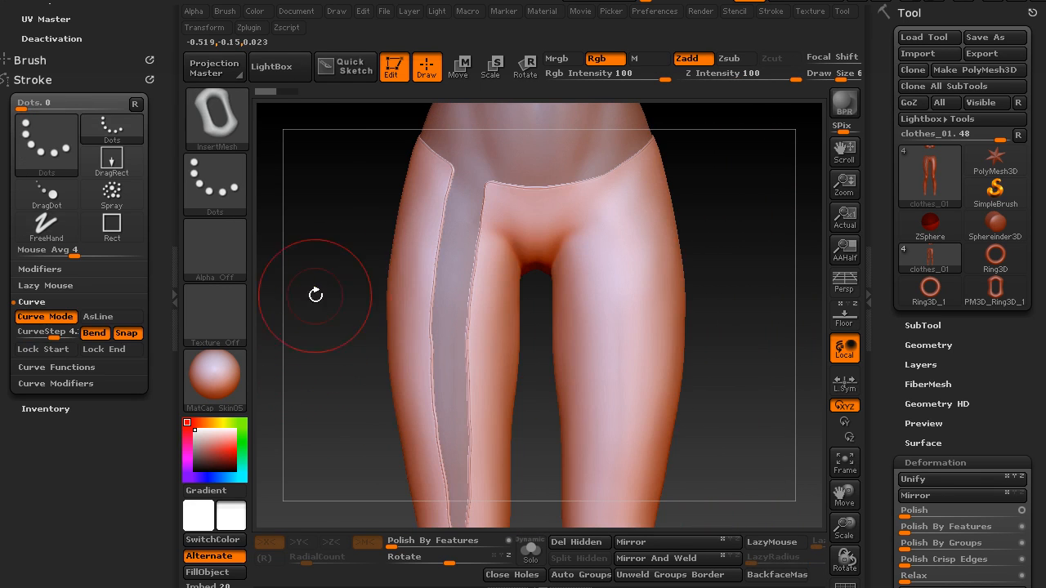
- Try a link curve down the gap's inner edge with Draw Size 32 and CurveStep about 3.37, and undo it
{"action": "key", "text": "s"}
{"action": "left_click_drag", "start_coordinate": [345, 257], "coordinate": [334, 260]}
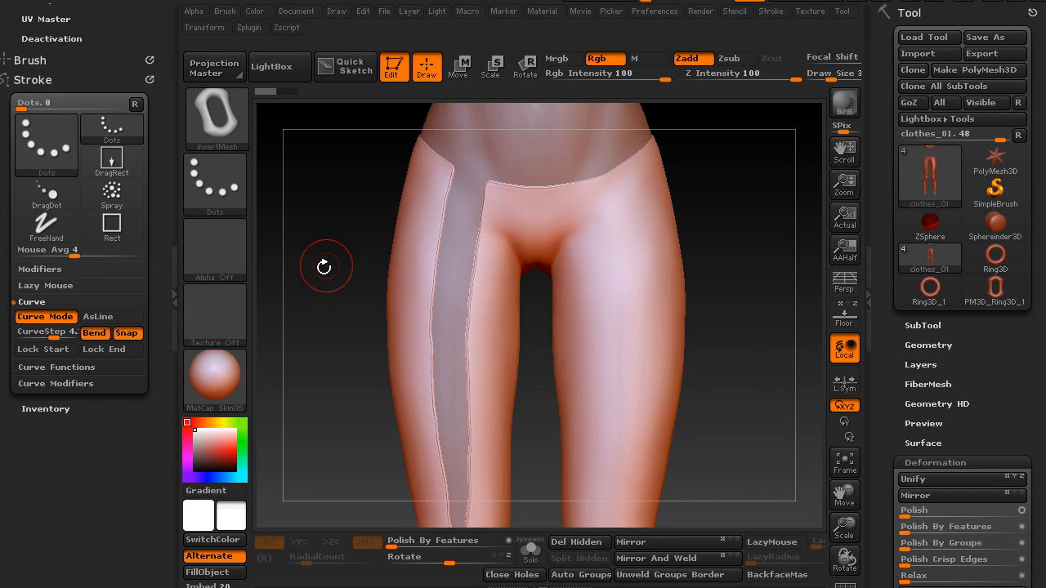
{"action": "left_click", "coordinate": [49, 334]}
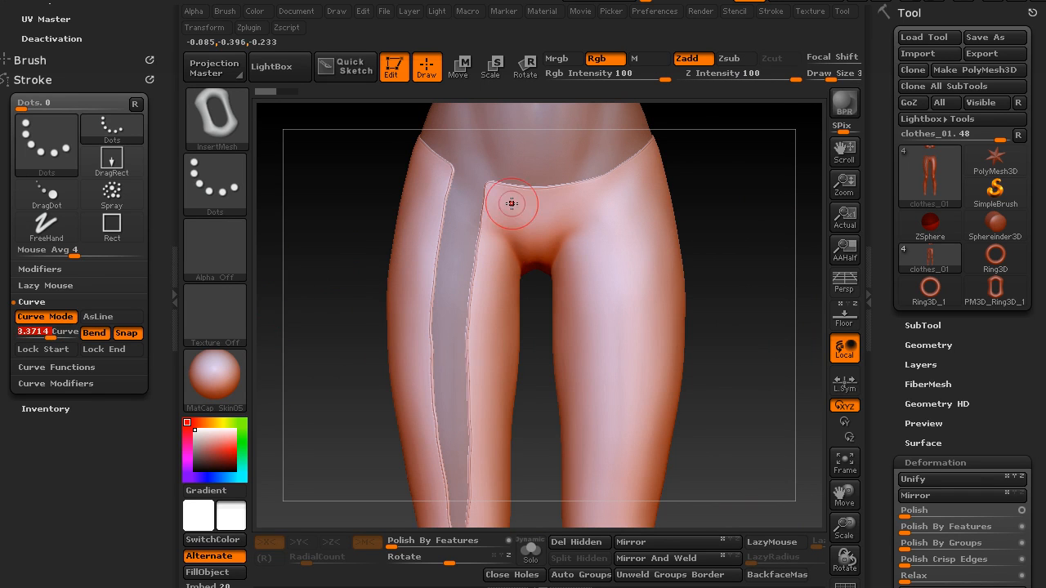
{"action": "left_click_drag", "start_coordinate": [495, 196], "coordinate": [493, 218]}
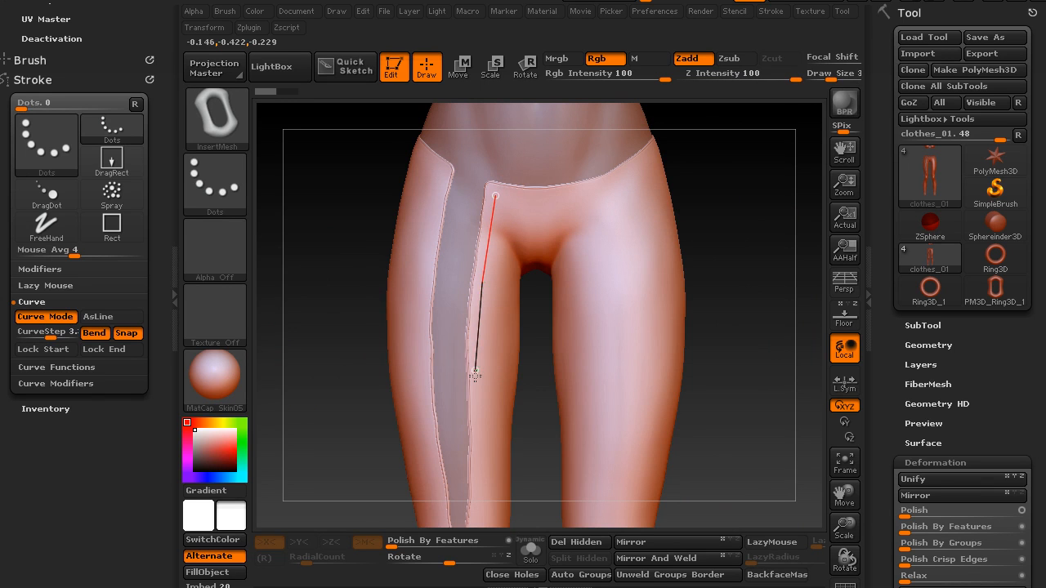
{"action": "left_click_drag", "start_coordinate": [472, 501], "coordinate": [471, 507]}
{"action": "left_click_drag", "start_coordinate": [349, 389], "coordinate": [328, 287], "text": "alt"}
{"action": "key", "text": "ctrl+z"}
- Lower the CurveStep and Draw Size and draw a curve of tiny links down the front gap's outer edge
{"action": "left_click", "coordinate": [48, 335]}
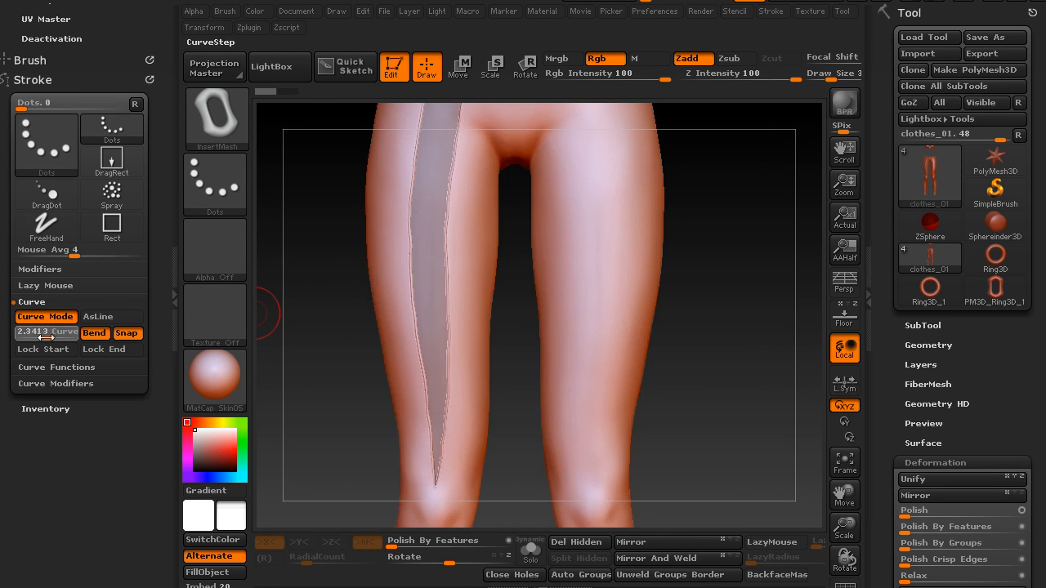
{"action": "key", "text": "s"}
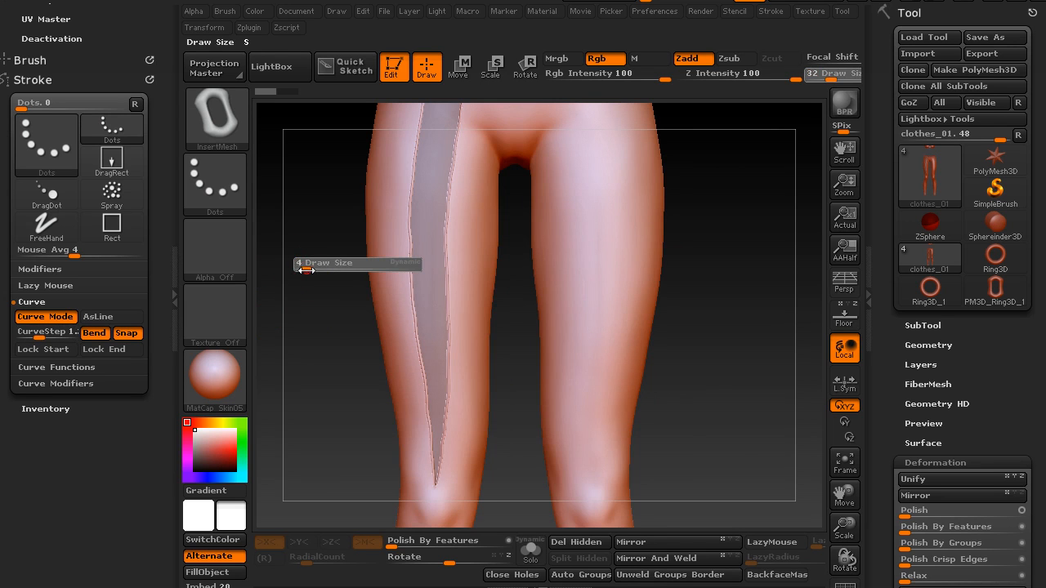
{"action": "left_click_drag", "start_coordinate": [313, 273], "coordinate": [323, 330]}
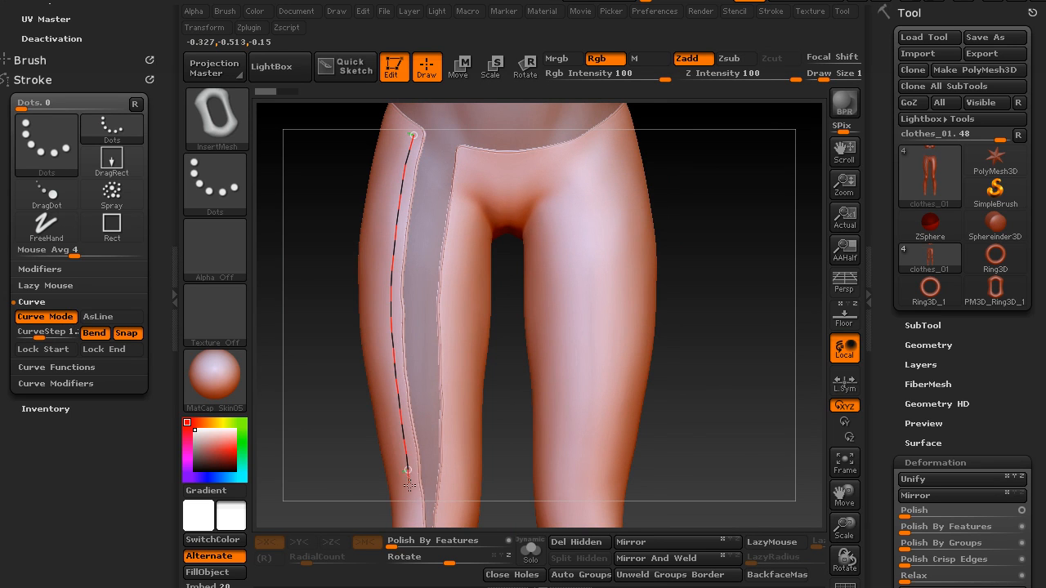
{"action": "left_click", "coordinate": [412, 518]}
{"action": "left_click_drag", "start_coordinate": [320, 427], "coordinate": [368, 334]}
- Try updating the link curve with a CurveStep of about 2 and Bend turned off, and undo it
{"action": "left_click_drag", "start_coordinate": [40, 336], "coordinate": [47, 338]}
{"action": "left_click_drag", "start_coordinate": [351, 254], "coordinate": [372, 309], "text": "alt"}
{"action": "key", "text": "ctrl"}
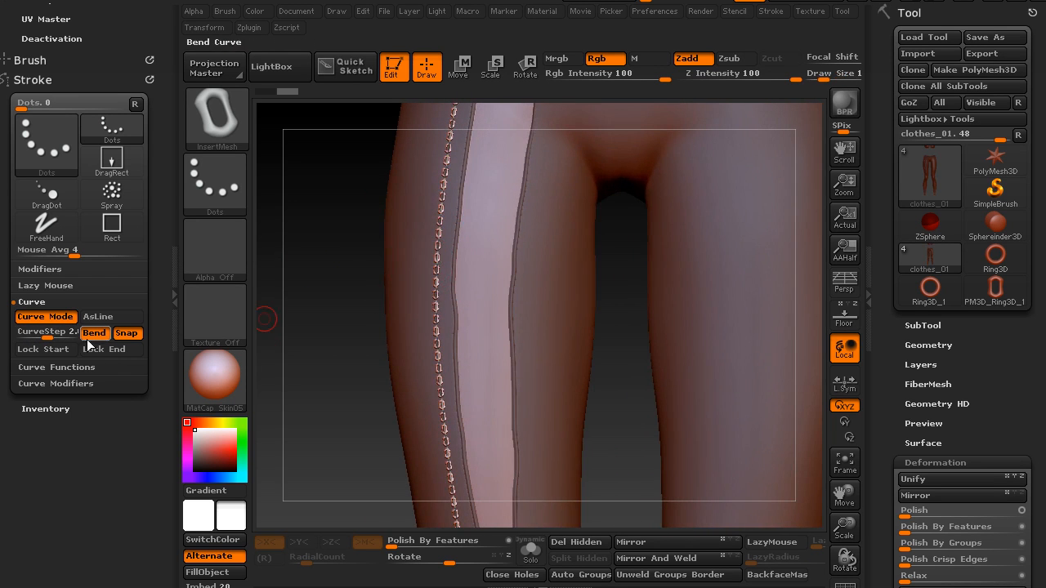
{"action": "mouse_move", "coordinate": [96, 337]}
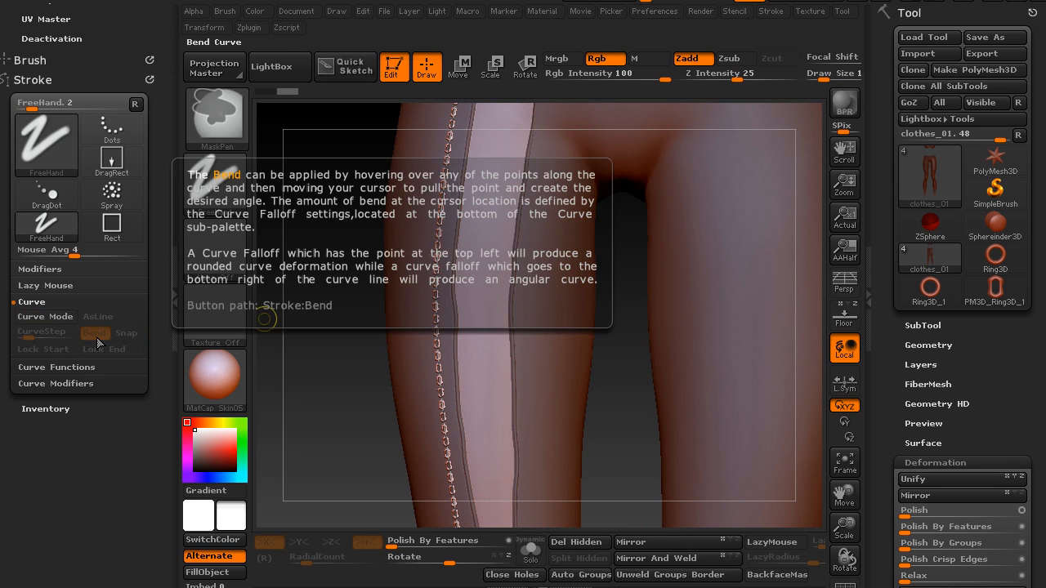
{"action": "left_click", "coordinate": [100, 339]}
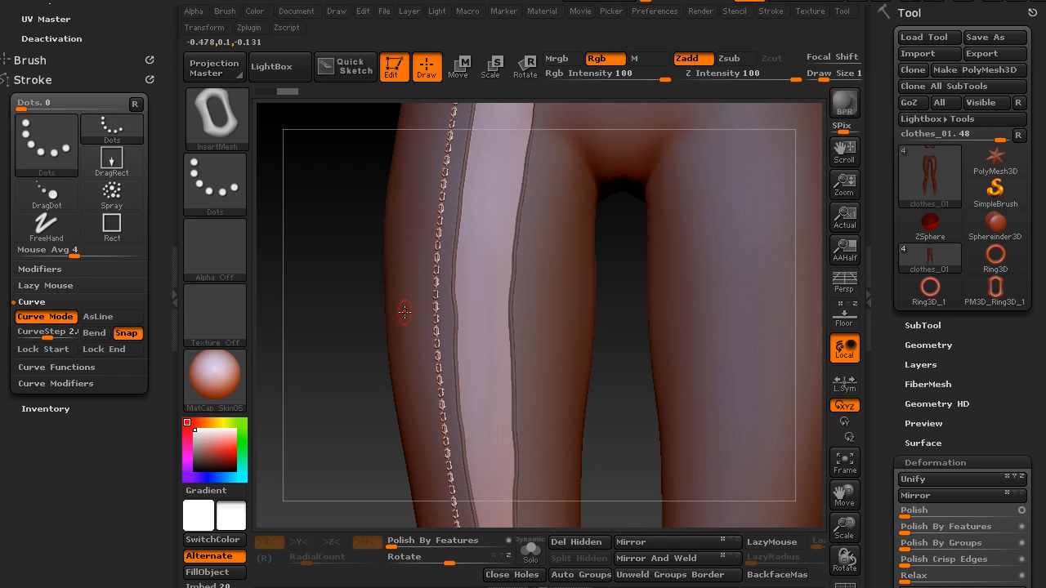
{"action": "left_click", "coordinate": [435, 303]}
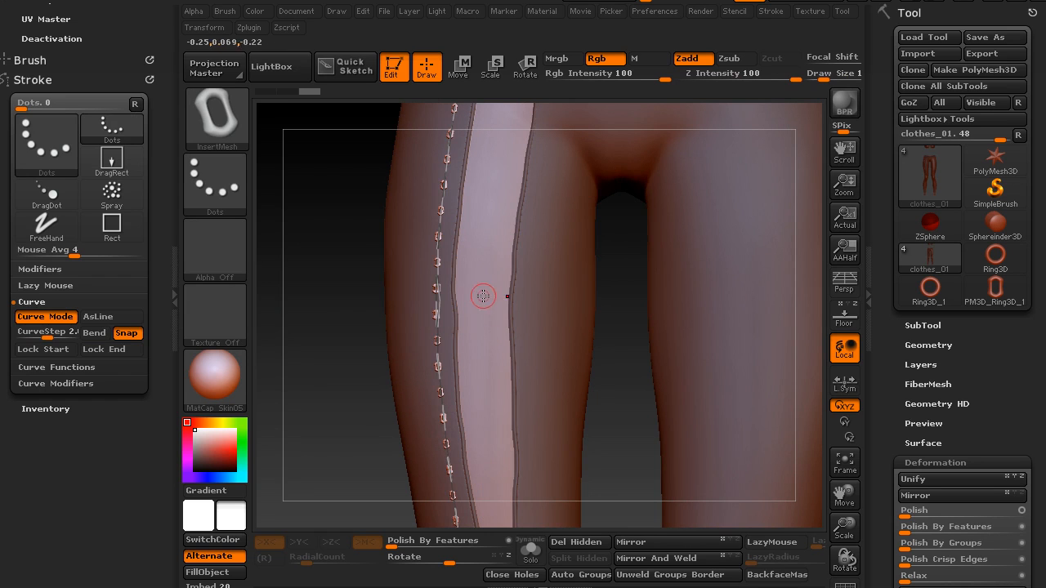
{"action": "key", "text": "ctrl+z"}
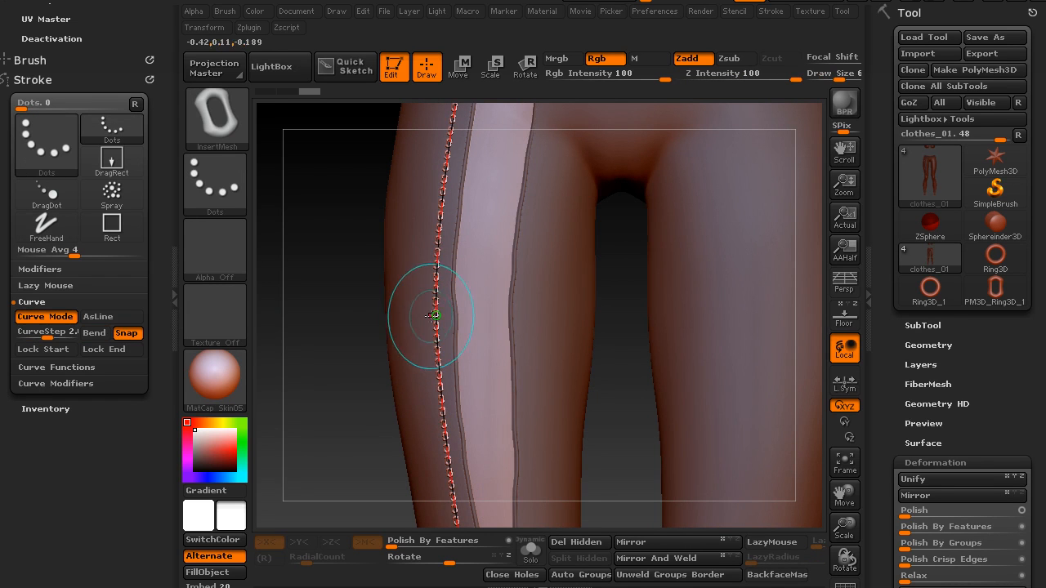
- Try spacing the links on the curve with a CurveStep of about 7, and undo the update
{"action": "left_click_drag", "start_coordinate": [48, 337], "coordinate": [65, 335]}
{"action": "left_click", "coordinate": [437, 291]}
{"action": "left_click", "coordinate": [437, 291]}
{"action": "left_click", "coordinate": [437, 302]}
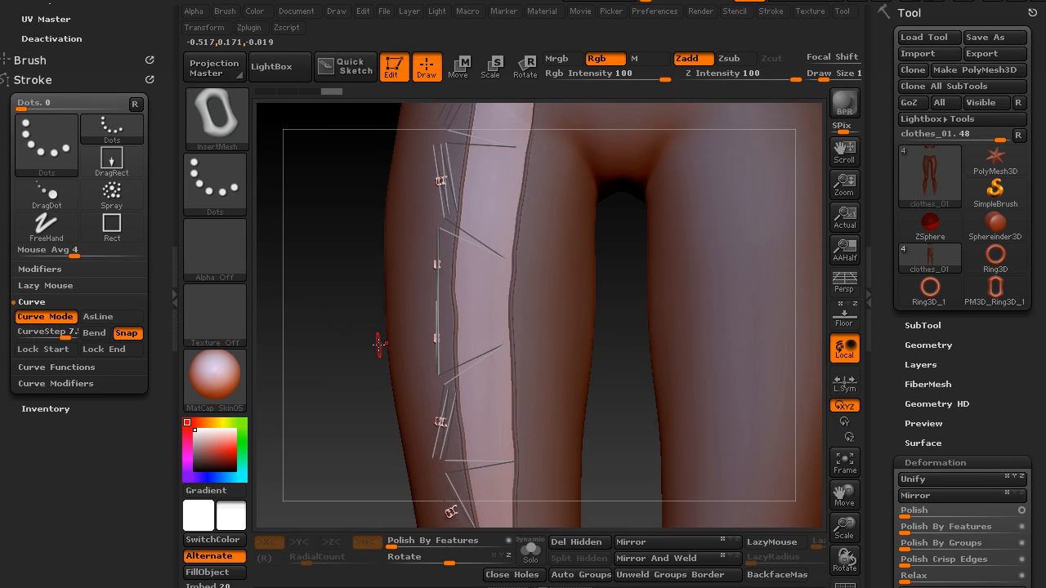
{"action": "key", "text": "ctrl+z"}
- Set the CurveStep to about 3 and update the spacing of the links along the outer curve
{"action": "left_click_drag", "start_coordinate": [336, 388], "coordinate": [291, 307], "text": "alt"}
{"action": "left_click_drag", "start_coordinate": [61, 325], "coordinate": [47, 327]}
{"action": "key", "text": "ctrl"}
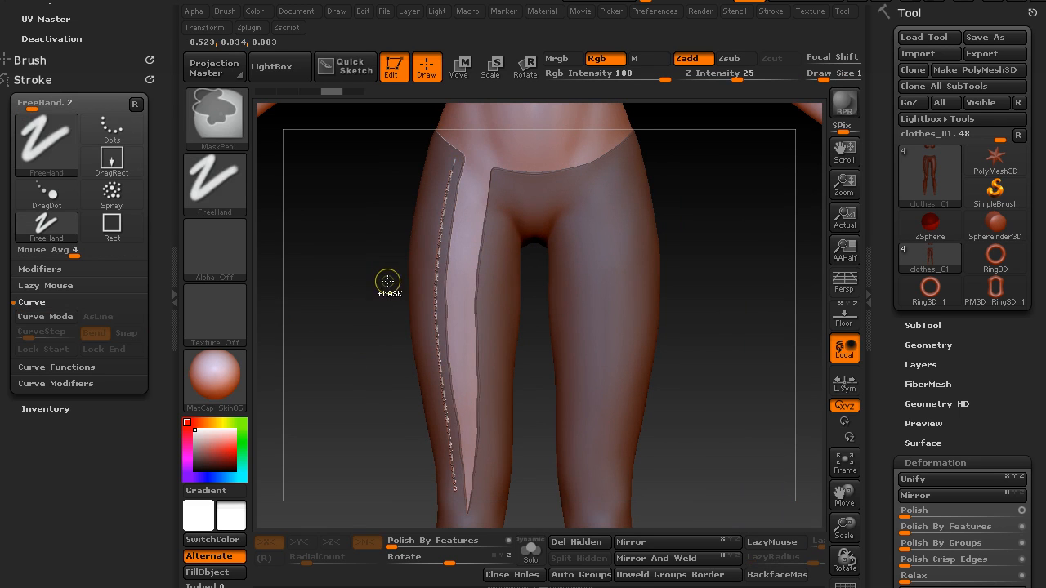
{"action": "left_click", "coordinate": [435, 303]}
{"action": "left_click_drag", "start_coordinate": [346, 270], "coordinate": [454, 523], "text": "alt"}
{"action": "key", "text": "ctrl"}
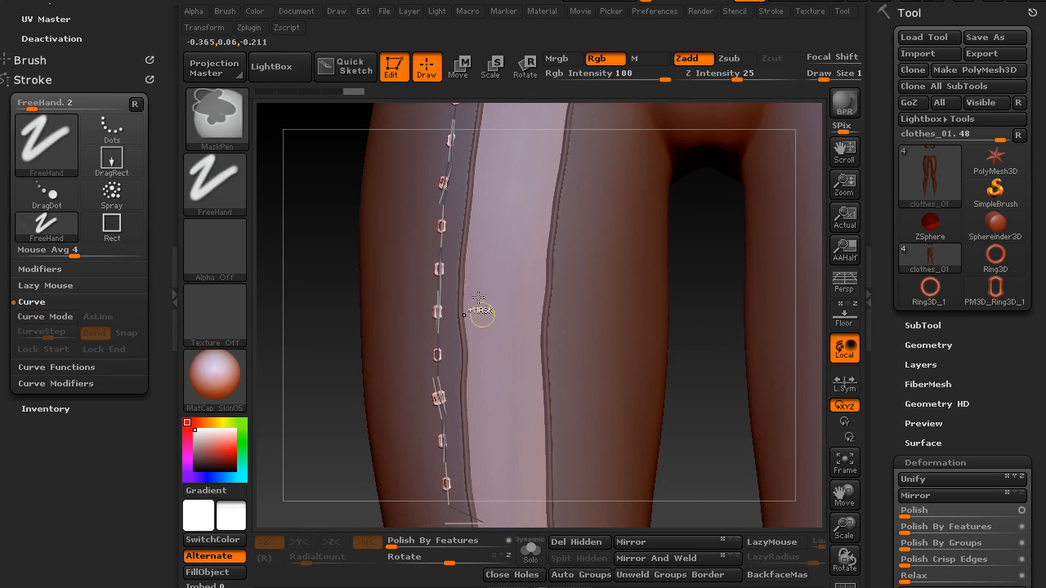
{"action": "left_click", "coordinate": [436, 295]}
{"action": "left_click", "coordinate": [433, 298]}
{"action": "left_click", "coordinate": [383, 298]}
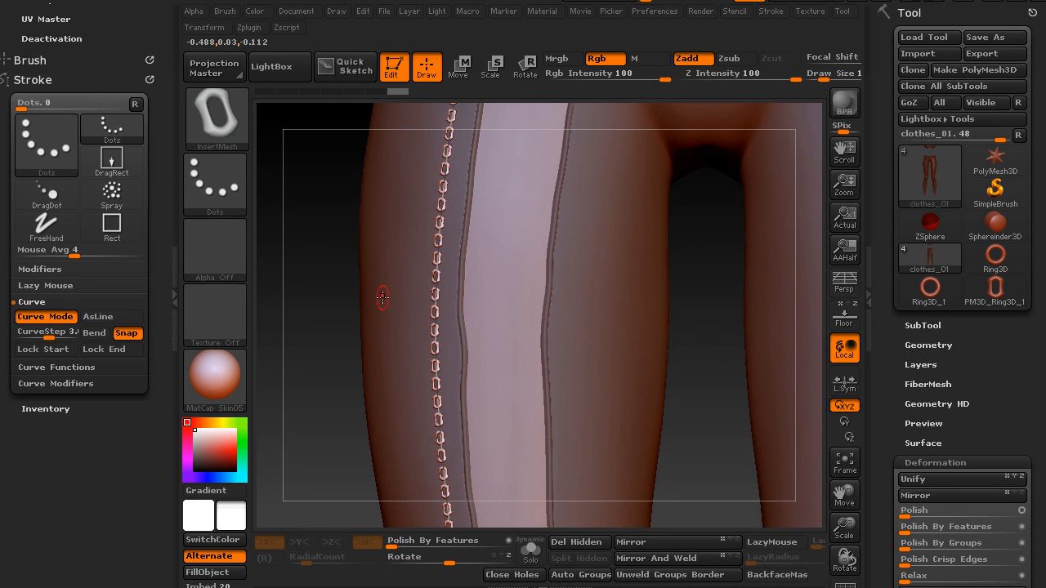
- Try editing the link curve with Bend turned back on, and return the trousers to the first undo history state
{"action": "left_click", "coordinate": [94, 334]}
{"action": "left_click_drag", "start_coordinate": [411, 260], "coordinate": [435, 275]}
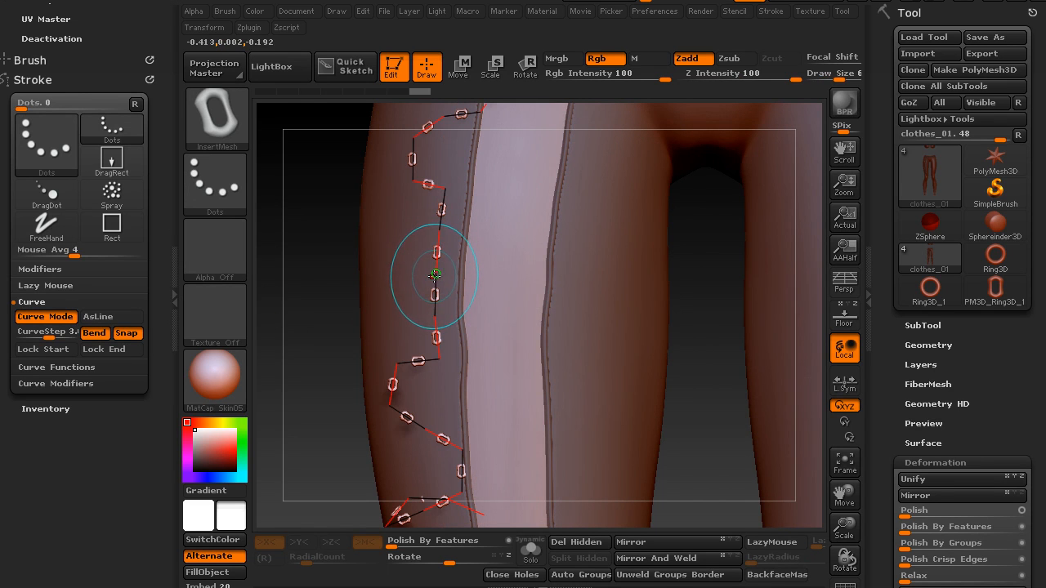
{"action": "left_click_drag", "start_coordinate": [312, 399], "coordinate": [331, 210]}
{"action": "left_click", "coordinate": [398, 92]}
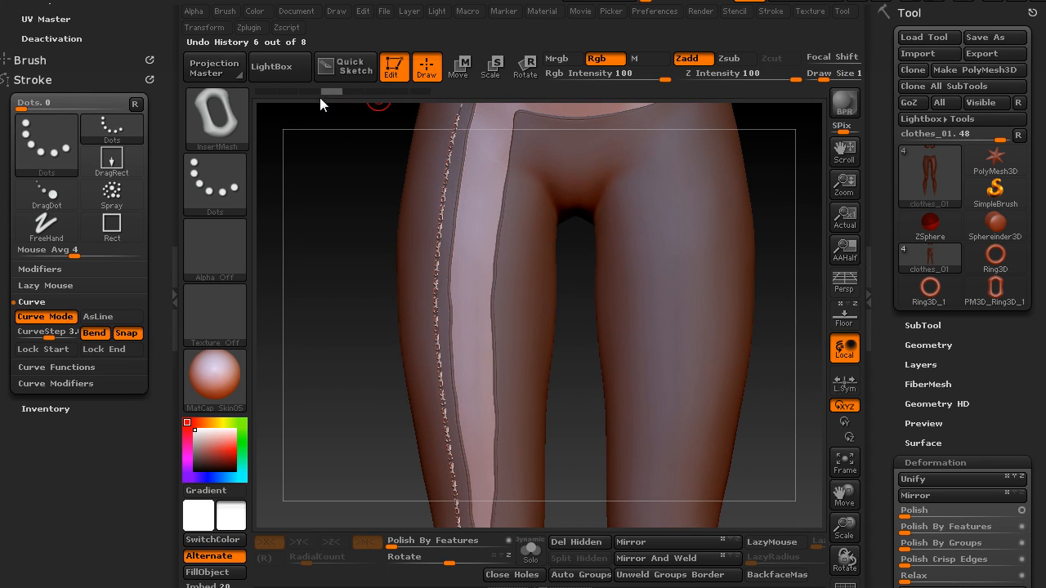
{"action": "left_click", "coordinate": [266, 91]}
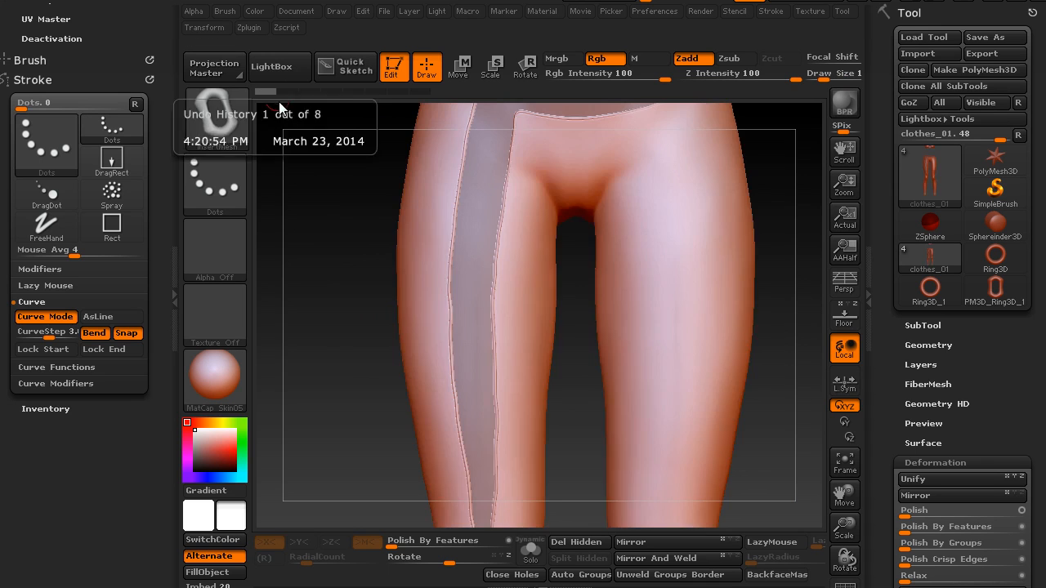
- Try drawing a fresh link curve from the upper end of the gap's outer edge, and undo it
{"action": "left_click_drag", "start_coordinate": [345, 335], "coordinate": [401, 242], "text": "alt"}
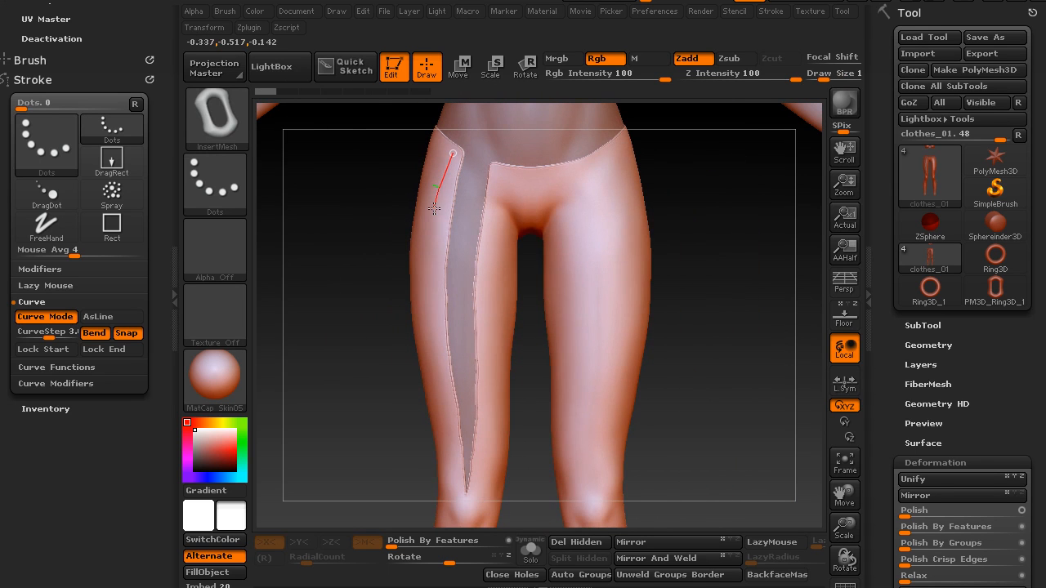
{"action": "mouse_move", "coordinate": [358, 355]}
{"action": "left_mouse_down", "text": "alt"}
{"action": "mouse_move", "coordinate": [370, 415]}
{"action": "mouse_move", "coordinate": [374, 345]}
{"action": "mouse_move", "coordinate": [368, 411]}
{"action": "mouse_move", "coordinate": [369, 393]}
{"action": "mouse_move", "coordinate": [380, 399]}
{"action": "left_mouse_up", "text": "alt"}
{"action": "key", "text": "ctrl+z"}
- Increase the Draw Size and draw a curve of links down the outer edge of the front gap to the knee
{"action": "key", "text": "s"}
{"action": "left_click_drag", "start_coordinate": [390, 358], "coordinate": [373, 390]}
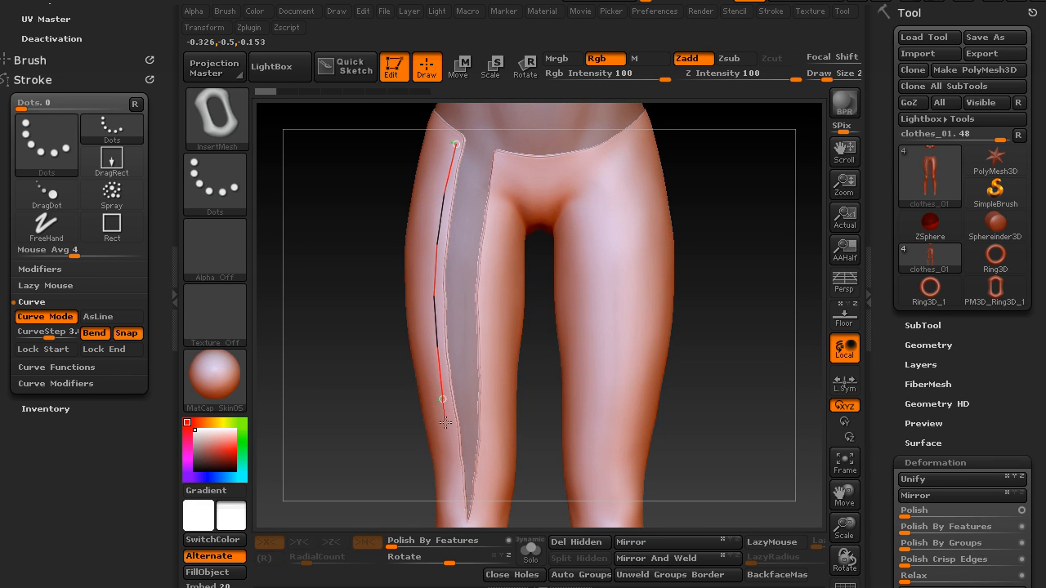
{"action": "left_click", "coordinate": [456, 516]}
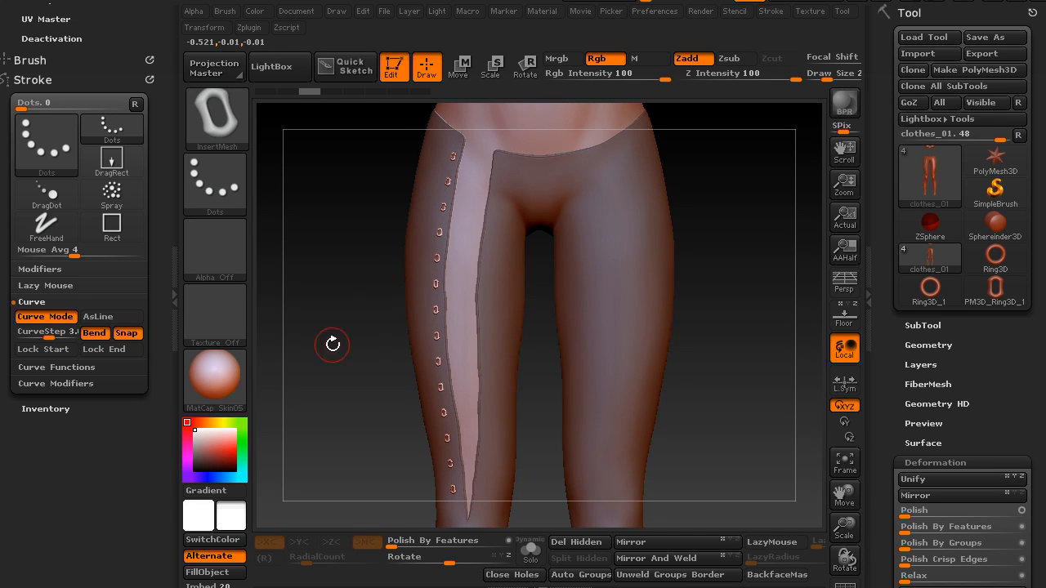
- Draw a matching curve of links down the inner edge of the front gap and release the curve
{"action": "left_click_drag", "start_coordinate": [354, 373], "coordinate": [318, 428]}
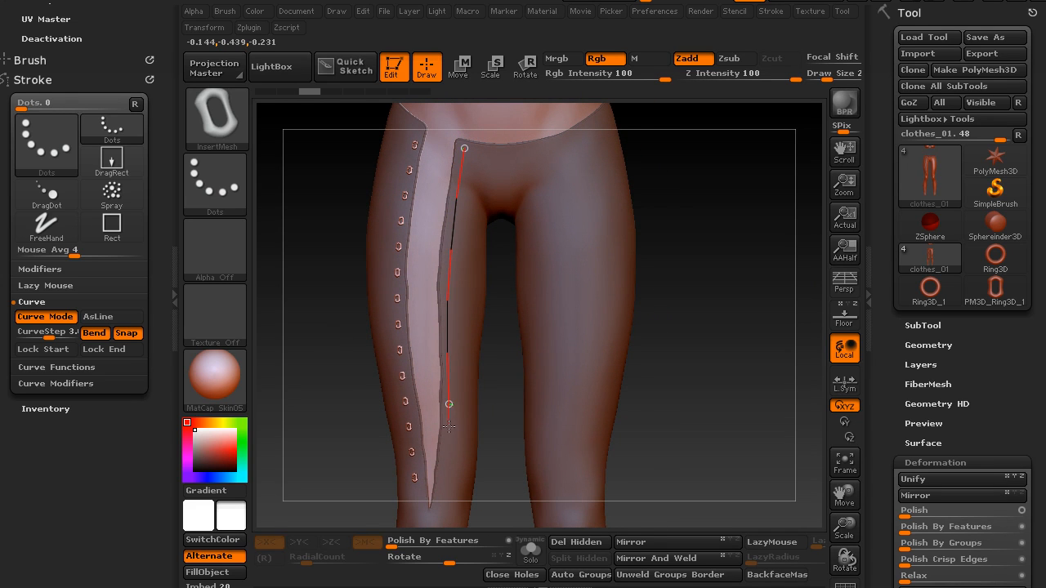
{"action": "left_click", "coordinate": [455, 519]}
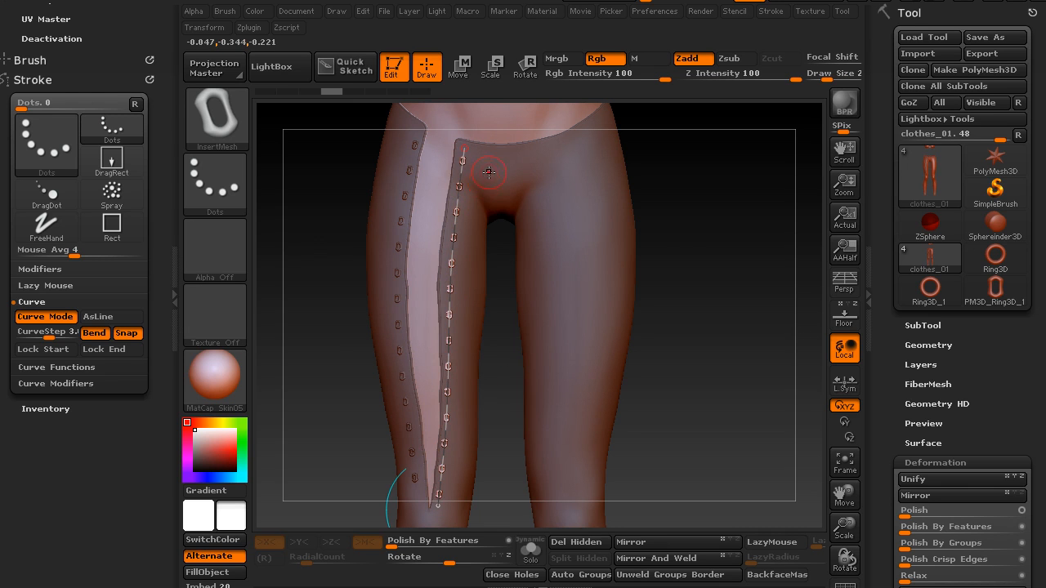
{"action": "left_click", "coordinate": [491, 171]}
- Switch to the Move brush, adjust its Draw Size, and reposition the upper links of the inner row beside the gap's edge
{"action": "left_click_drag", "start_coordinate": [333, 316], "coordinate": [347, 290]}
{"action": "left_click_drag", "start_coordinate": [614, 219], "coordinate": [689, 242], "text": "alt"}
{"action": "left_click", "coordinate": [57, 383]}
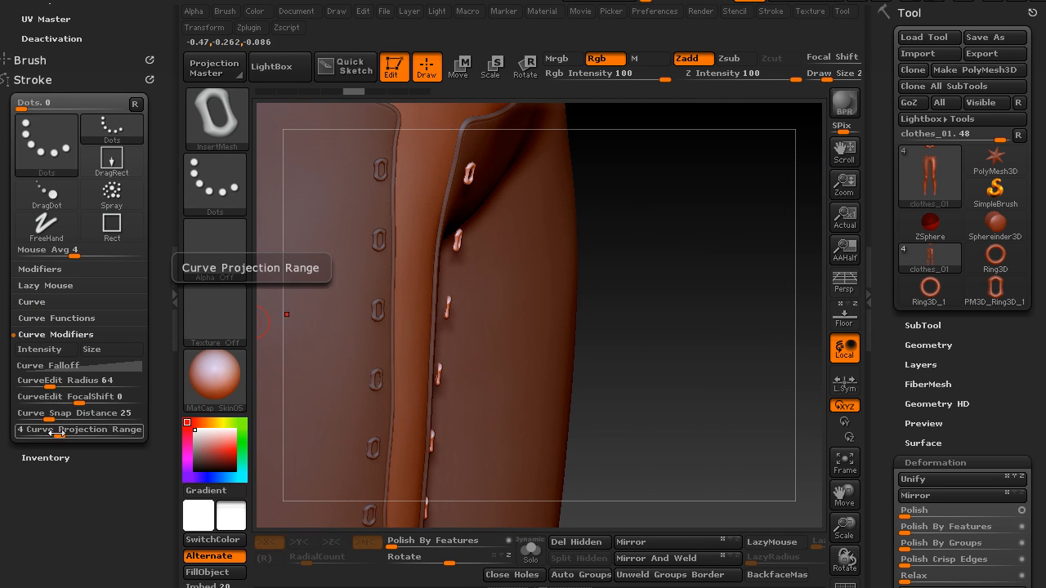
{"action": "left_click_drag", "start_coordinate": [580, 235], "coordinate": [657, 233]}
{"action": "key", "text": "b"}
{"action": "key", "text": "m"}
{"action": "key", "text": "v"}
{"action": "key", "text": "s"}
{"action": "left_click_drag", "start_coordinate": [507, 238], "coordinate": [518, 240]}
{"action": "left_click_drag", "start_coordinate": [455, 232], "coordinate": [434, 239]}
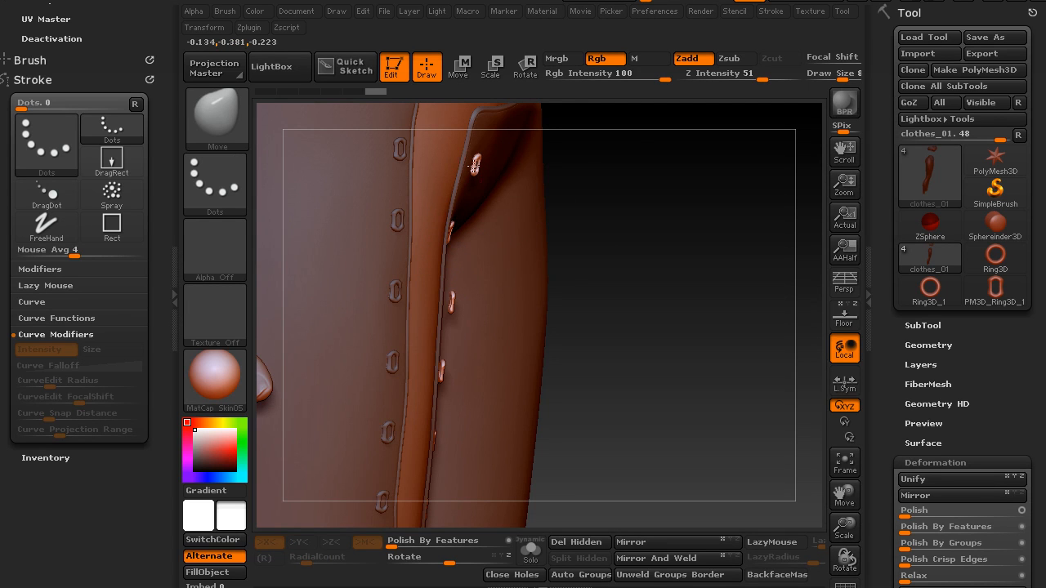
- Shift the lower links of the inner row so they sit against the trouser surface along the gap's edge
{"action": "mouse_move", "coordinate": [572, 199]}
{"action": "left_mouse_down"}
{"action": "mouse_move", "coordinate": [424, 320]}
{"action": "mouse_move", "coordinate": [448, 301]}
{"action": "left_mouse_up"}
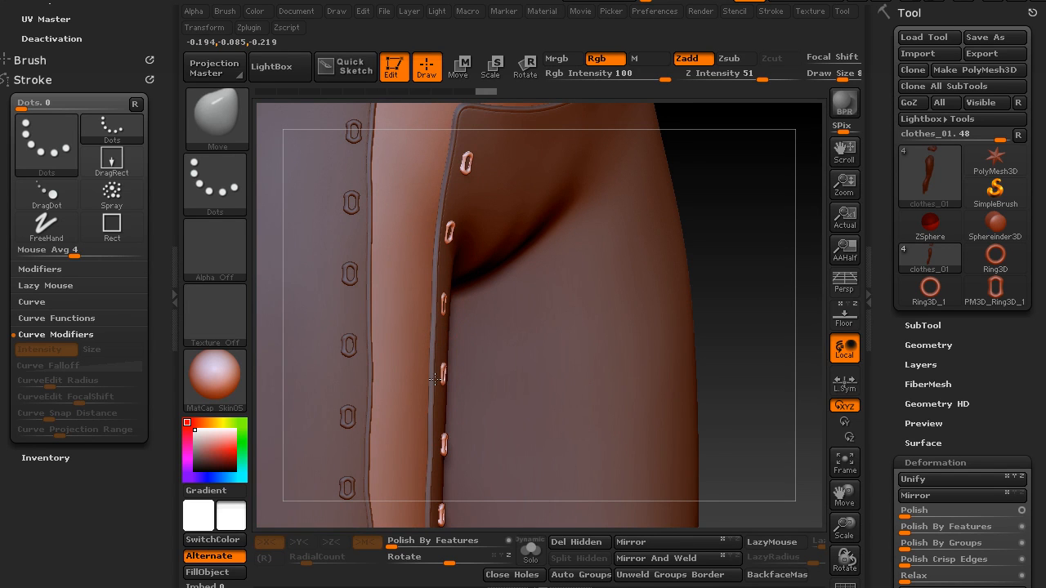
{"action": "left_click_drag", "start_coordinate": [758, 373], "coordinate": [596, 310]}
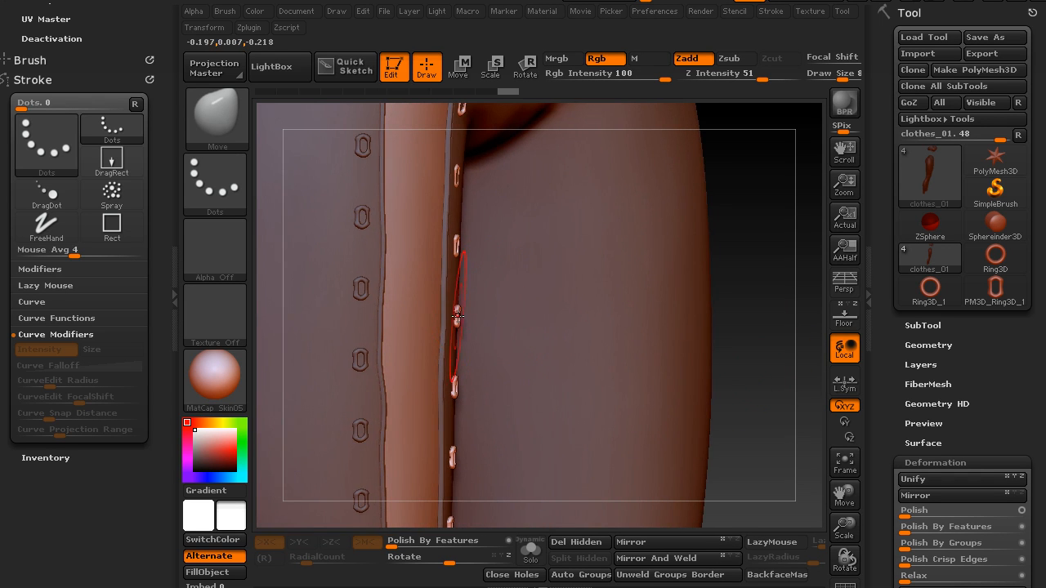
{"action": "mouse_move", "coordinate": [705, 215]}
{"action": "left_mouse_down"}
{"action": "mouse_move", "coordinate": [458, 261]}
{"action": "mouse_move", "coordinate": [368, 245]}
{"action": "mouse_move", "coordinate": [315, 294]}
{"action": "mouse_move", "coordinate": [449, 245]}
{"action": "mouse_move", "coordinate": [439, 249]}
{"action": "left_mouse_up"}
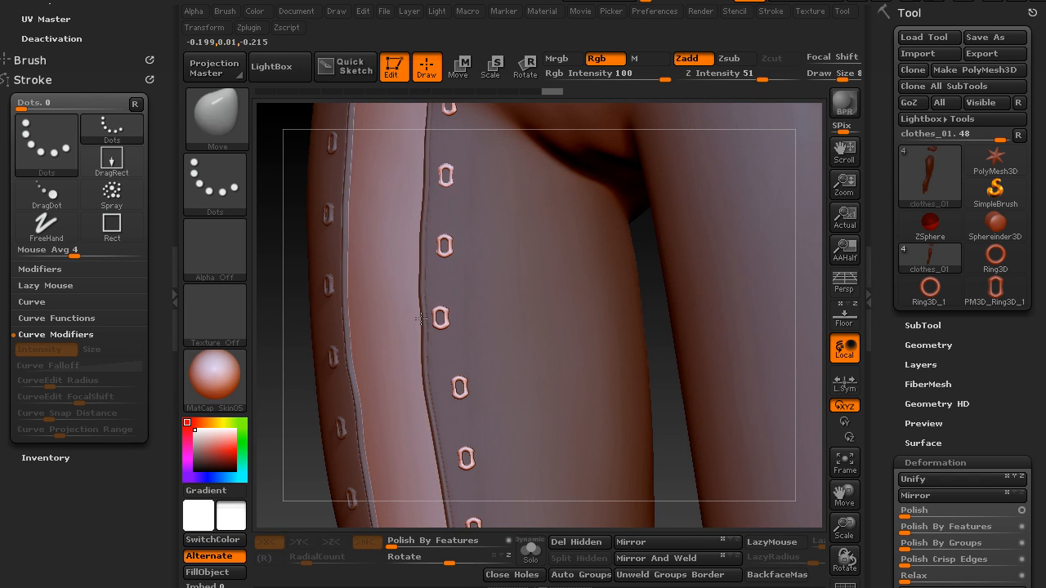
{"action": "left_click_drag", "start_coordinate": [259, 193], "coordinate": [368, 247]}
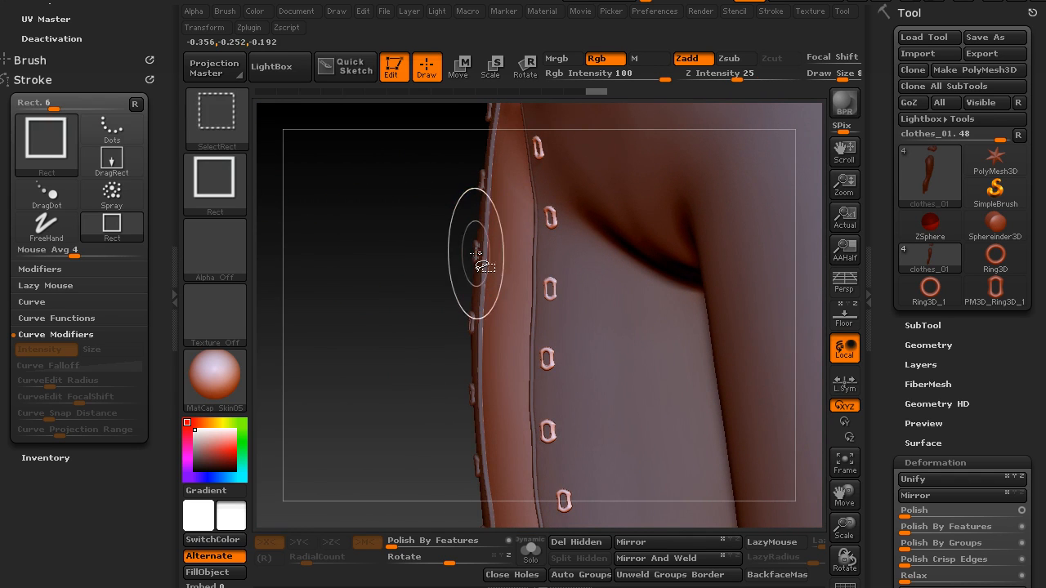
- Push the outer row's links onto the trouser surface so they follow the thigh's contour
{"action": "left_click_drag", "start_coordinate": [476, 253], "coordinate": [471, 292]}
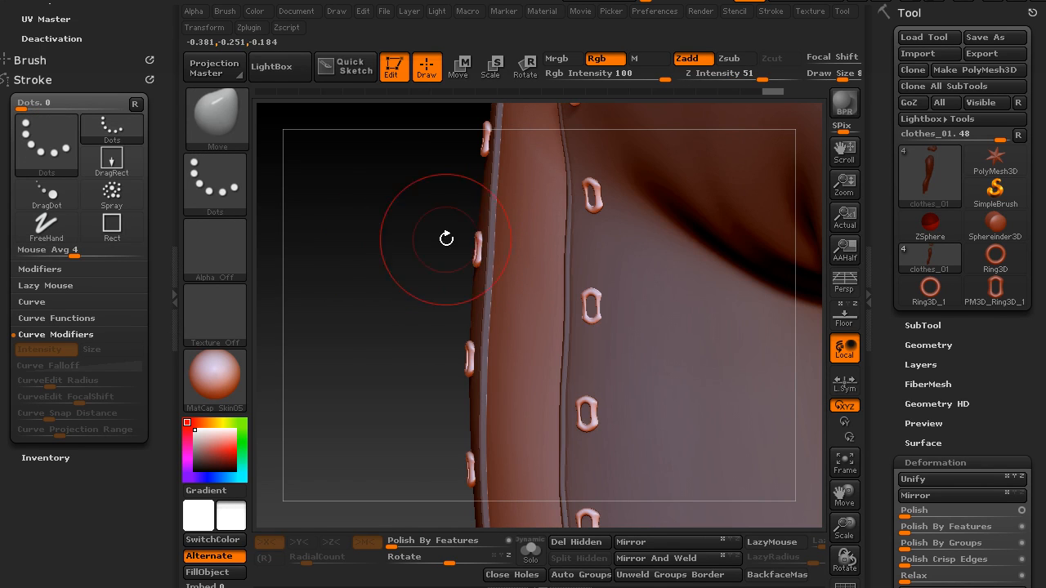
{"action": "left_click_drag", "start_coordinate": [396, 203], "coordinate": [402, 294], "text": "alt"}
{"action": "left_click_drag", "start_coordinate": [419, 210], "coordinate": [403, 291], "text": "alt"}
{"action": "left_click_drag", "start_coordinate": [355, 361], "coordinate": [395, 211], "text": "alt"}
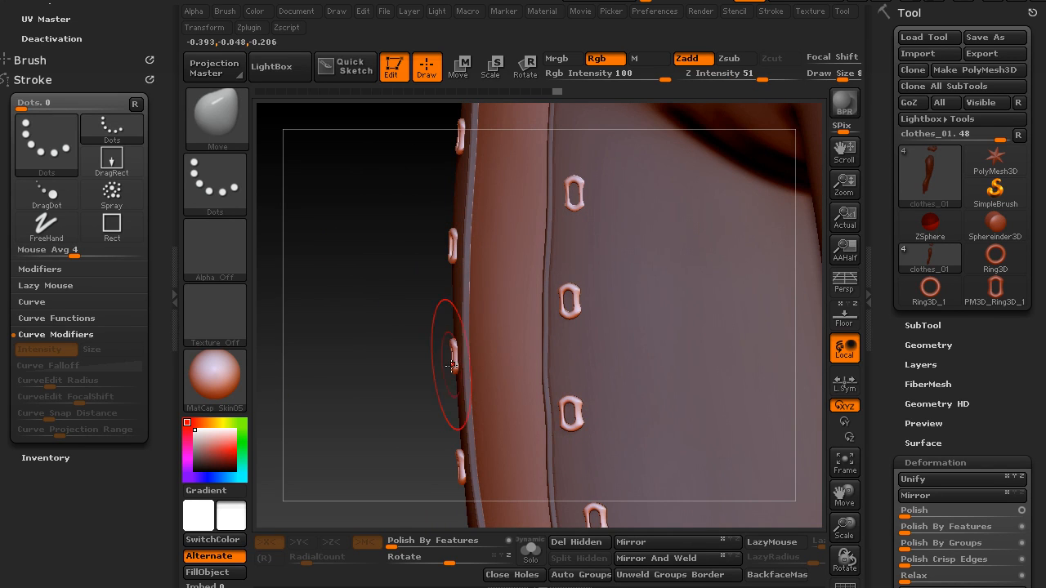
{"action": "mouse_move", "coordinate": [374, 205]}
{"action": "left_mouse_down"}
{"action": "mouse_move", "coordinate": [373, 343]}
{"action": "mouse_move", "coordinate": [456, 309]}
{"action": "left_mouse_up"}
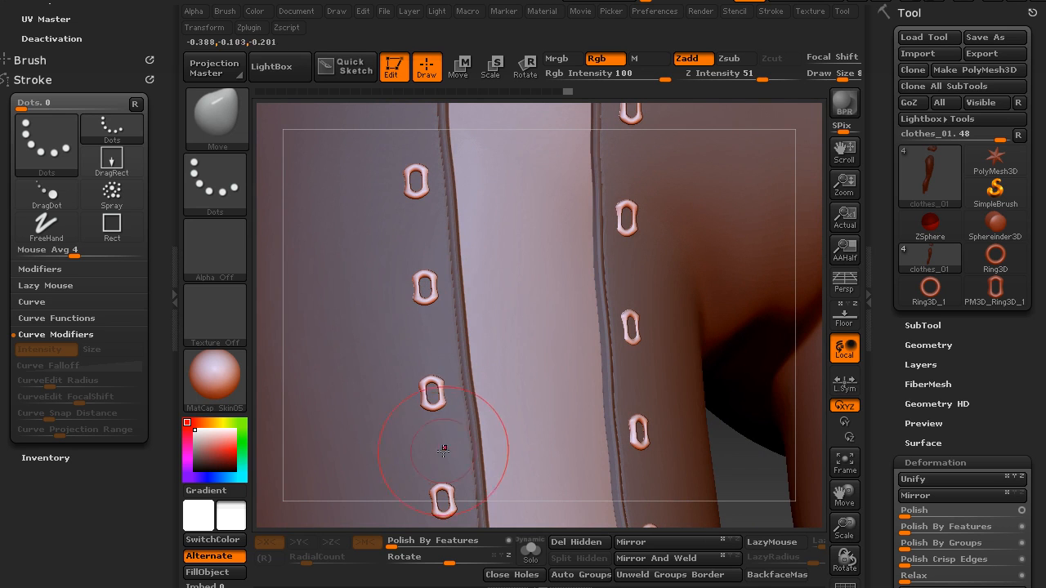
- Nudge the outer row's links one by one closer to the outer edge of the gap
{"action": "mouse_move", "coordinate": [751, 509]}
{"action": "left_mouse_down", "text": "alt"}
{"action": "mouse_move", "coordinate": [734, 491]}
{"action": "mouse_move", "coordinate": [747, 301]}
{"action": "mouse_move", "coordinate": [724, 219]}
{"action": "mouse_move", "coordinate": [729, 296]}
{"action": "mouse_move", "coordinate": [740, 262]}
{"action": "left_mouse_up", "text": "alt"}
{"action": "left_click_drag", "start_coordinate": [398, 149], "coordinate": [404, 151]}
{"action": "left_click_drag", "start_coordinate": [401, 213], "coordinate": [408, 214]}
{"action": "left_click_drag", "start_coordinate": [409, 266], "coordinate": [413, 266]}
{"action": "left_click_drag", "start_coordinate": [417, 385], "coordinate": [423, 384]}
{"action": "left_click_drag", "start_coordinate": [429, 442], "coordinate": [434, 444]}
- Nudge the top three links of the inner row closer to the inner edge of the gap
{"action": "left_click_drag", "start_coordinate": [599, 420], "coordinate": [534, 338]}
{"action": "left_click_drag", "start_coordinate": [541, 286], "coordinate": [541, 285]}
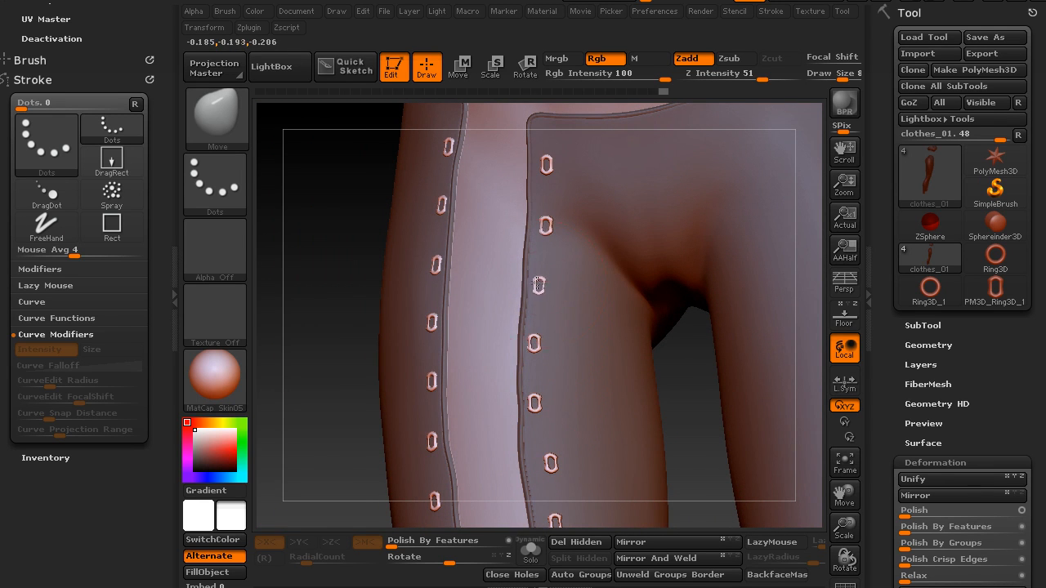
{"action": "left_click_drag", "start_coordinate": [546, 229], "coordinate": [540, 225]}
{"action": "left_click_drag", "start_coordinate": [547, 166], "coordinate": [542, 163]}
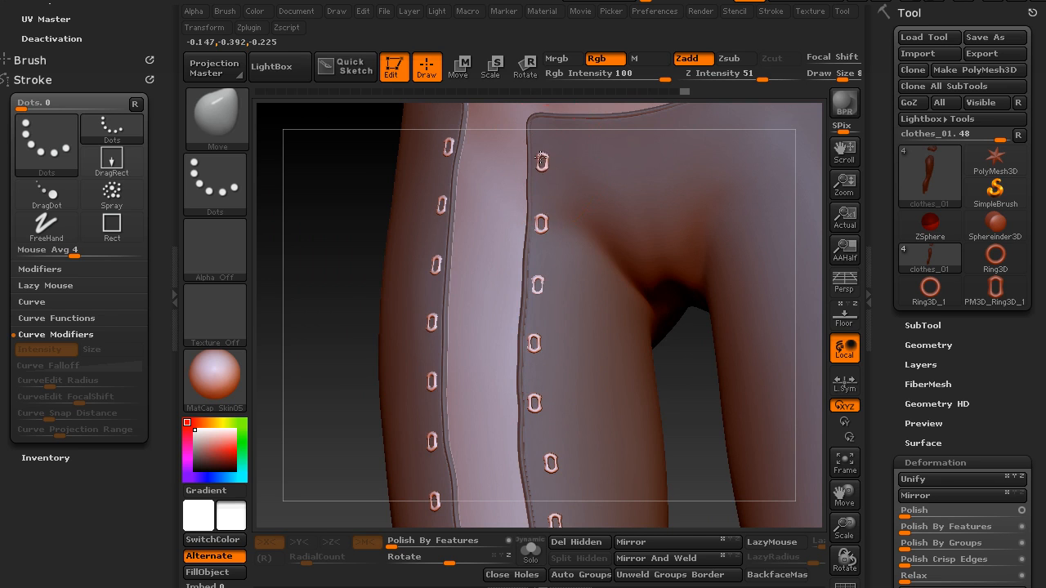
- Choose the CurveStrapSnap brush and reduce its Draw Size to a narrow strap that fits the links
{"action": "left_click_drag", "start_coordinate": [325, 300], "coordinate": [299, 270]}
{"action": "mouse_move", "coordinate": [327, 303]}
{"action": "left_mouse_down"}
{"action": "mouse_move", "coordinate": [340, 356]}
{"action": "mouse_move", "coordinate": [305, 253]}
{"action": "left_mouse_up"}
{"action": "left_click", "coordinate": [228, 128]}
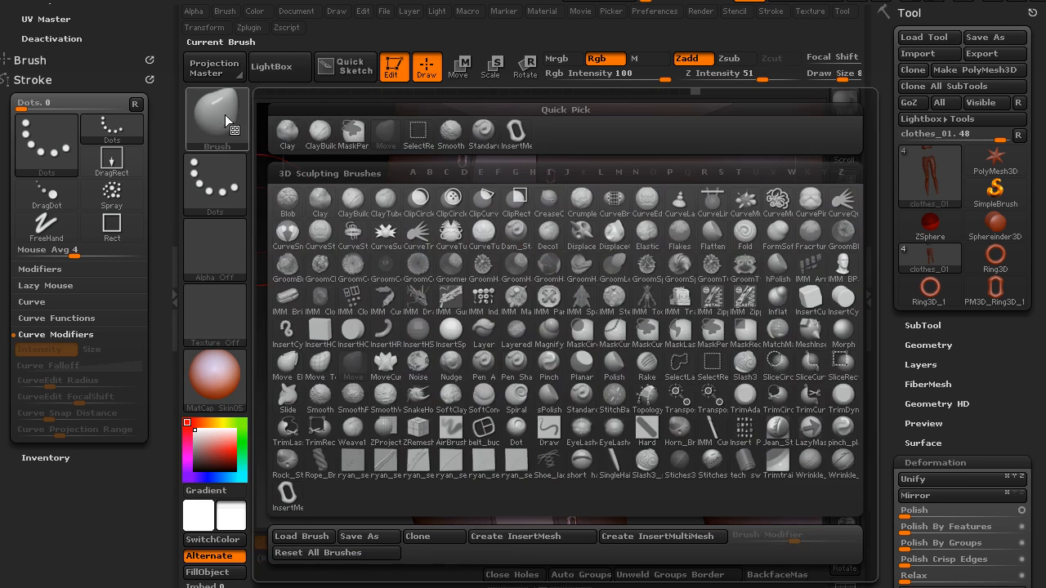
{"action": "left_click", "coordinate": [225, 141]}
{"action": "left_click", "coordinate": [218, 137]}
{"action": "left_click", "coordinate": [222, 143]}
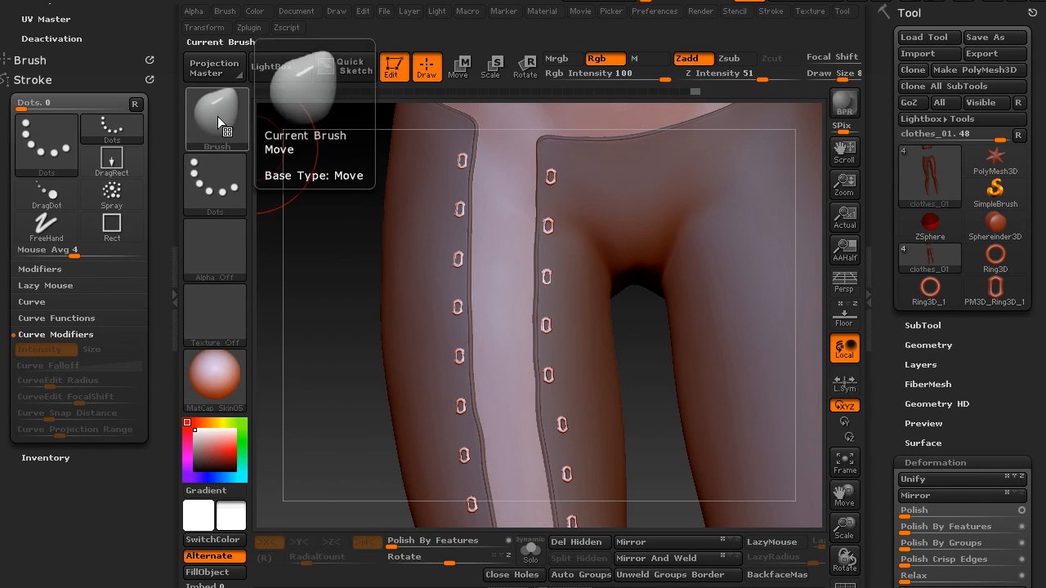
{"action": "left_click", "coordinate": [217, 118]}
{"action": "key", "text": "c"}
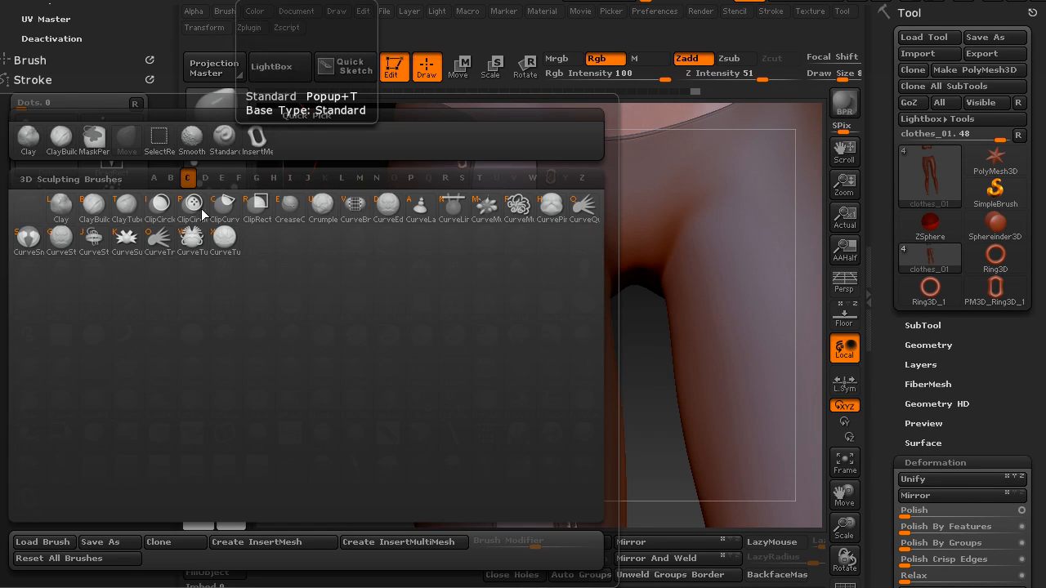
{"action": "left_click", "coordinate": [96, 241]}
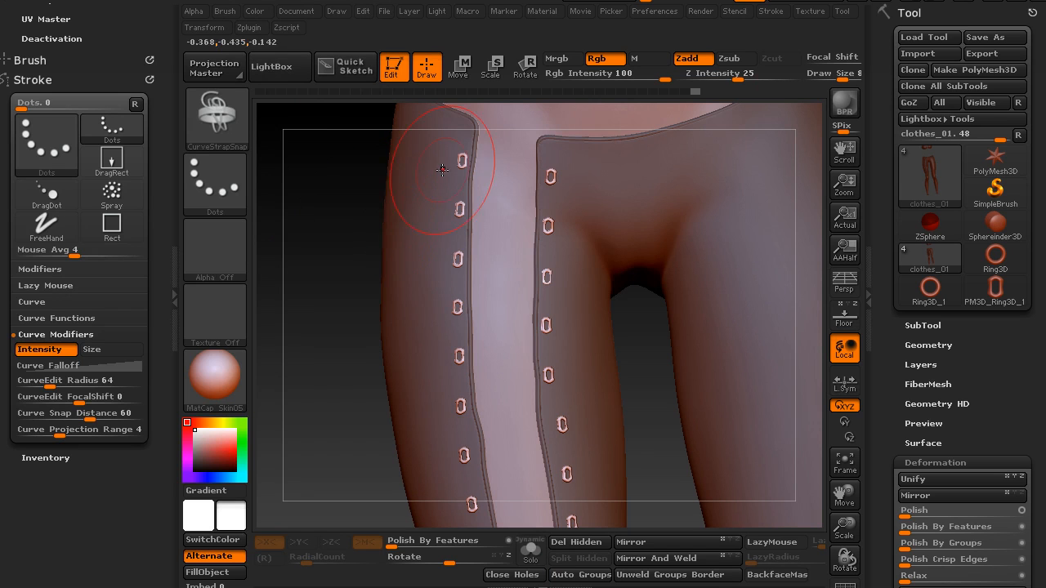
{"action": "key", "text": "s"}
{"action": "left_click_drag", "start_coordinate": [337, 233], "coordinate": [331, 233]}
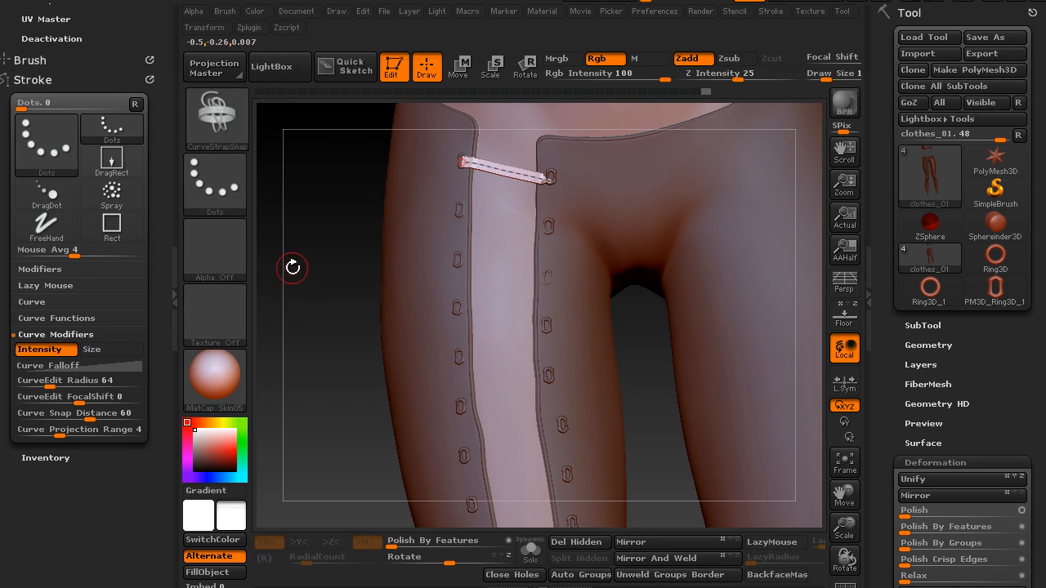
- Try strap curves across the gap between the upper links of both rows, and undo them
{"action": "key", "text": "ctrl+z"}
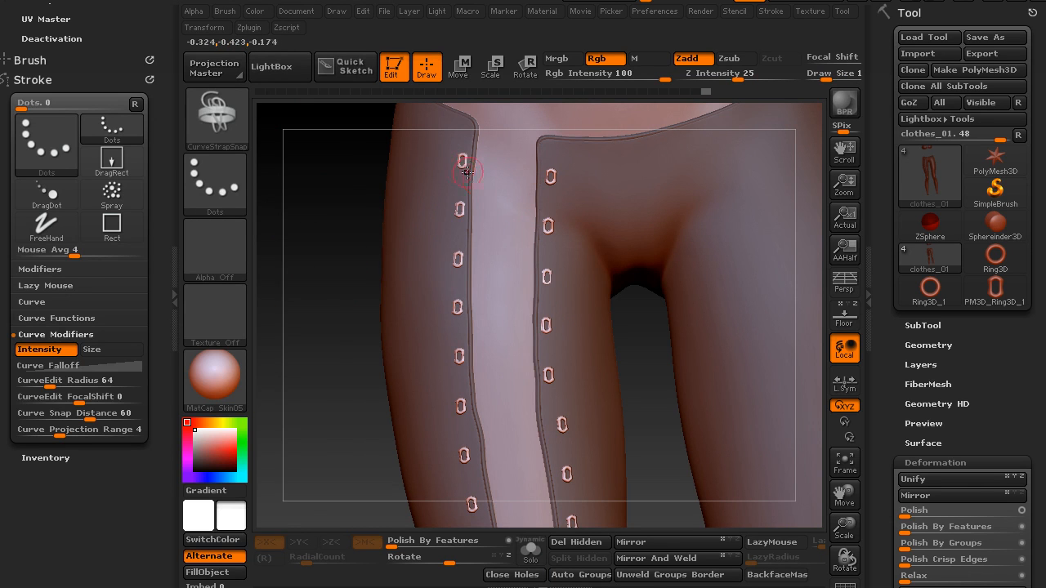
{"action": "left_click_drag", "start_coordinate": [562, 178], "coordinate": [560, 178]}
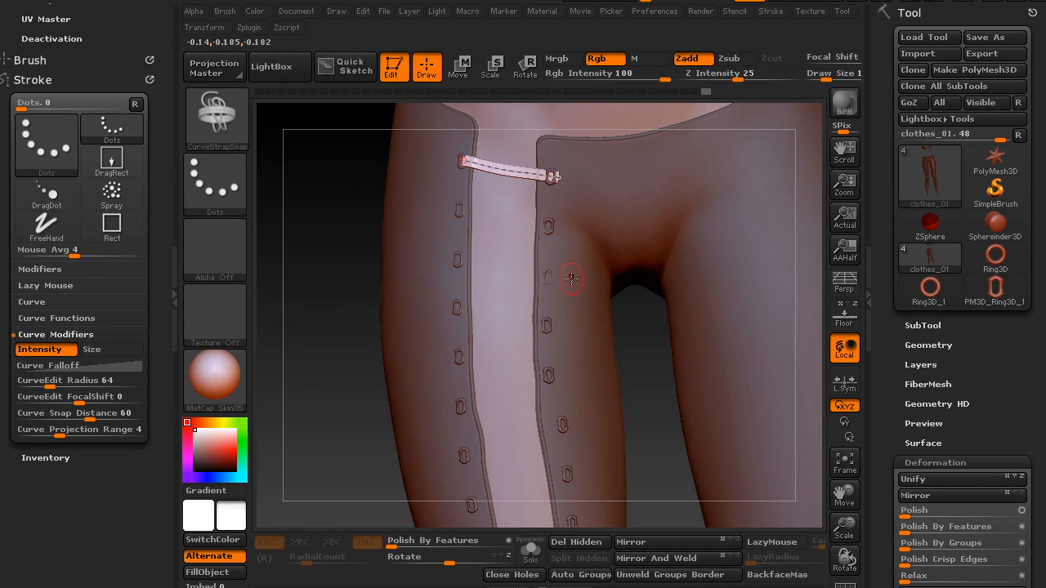
{"action": "mouse_move", "coordinate": [310, 398]}
{"action": "left_mouse_down"}
{"action": "mouse_move", "coordinate": [300, 368]}
{"action": "mouse_move", "coordinate": [372, 343]}
{"action": "mouse_move", "coordinate": [315, 401]}
{"action": "mouse_move", "coordinate": [324, 392]}
{"action": "left_mouse_up"}
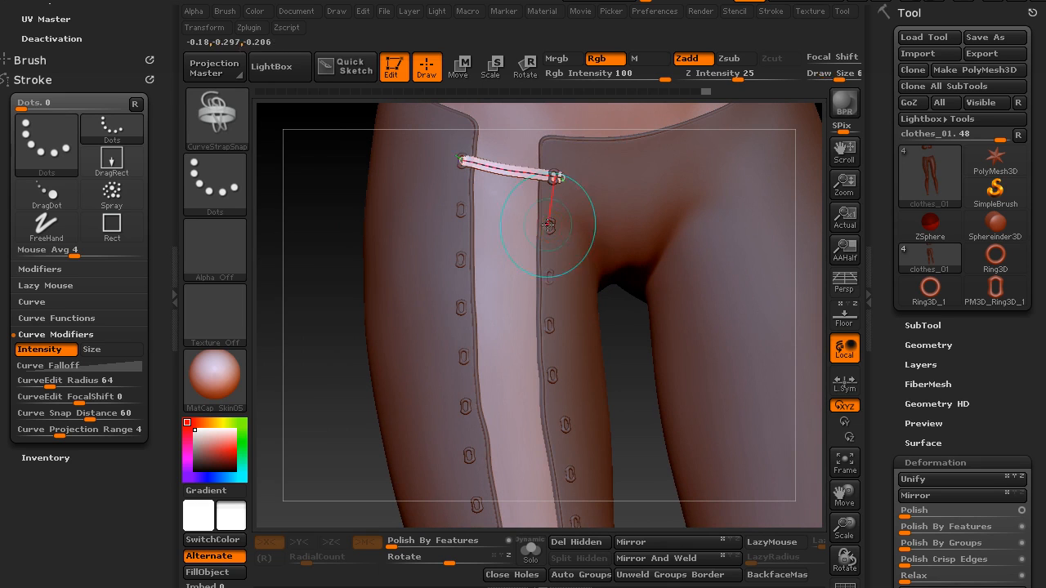
{"action": "left_click", "coordinate": [458, 271]}
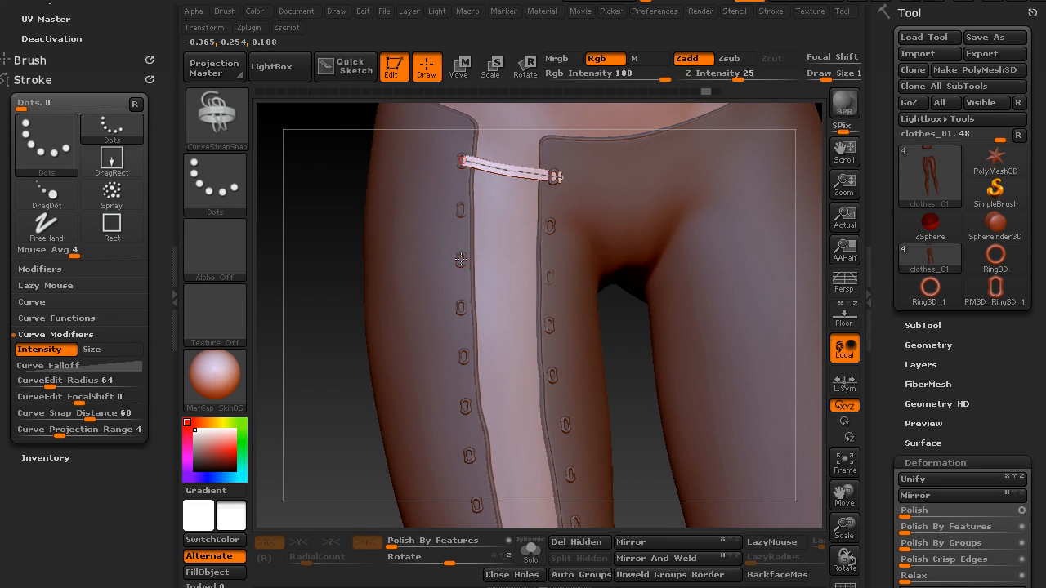
{"action": "left_click", "coordinate": [557, 282]}
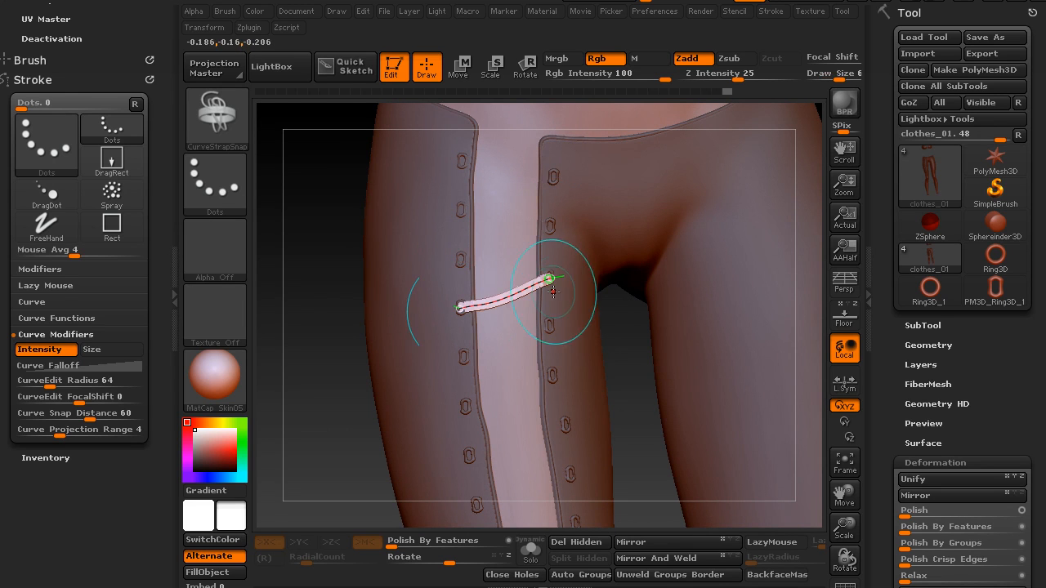
{"action": "key", "text": "ctrl+z"}
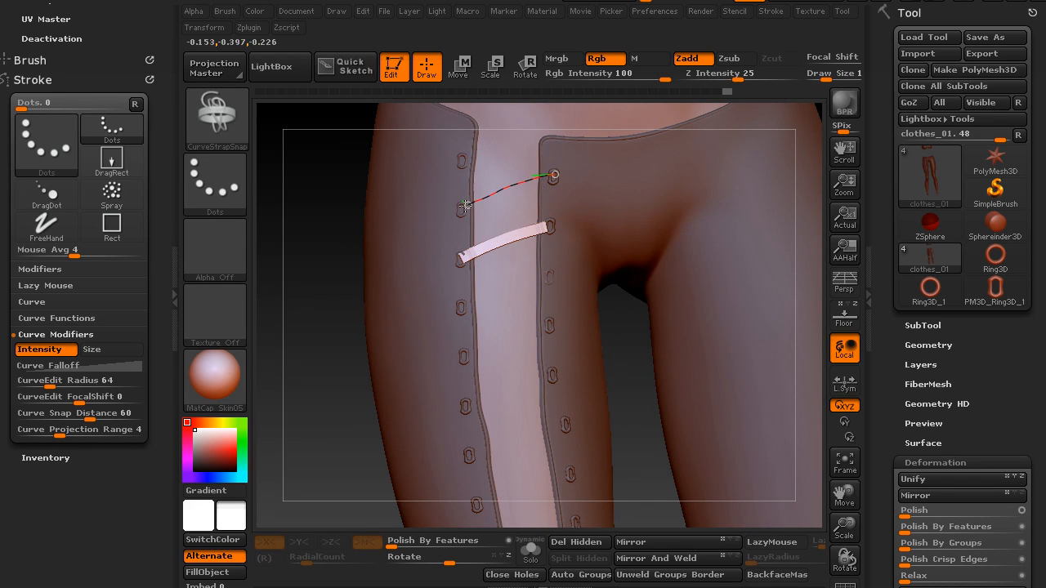
- Draw crossing diagonal straps between the upper links of both rows and release the curve
{"action": "left_click_drag", "start_coordinate": [460, 209], "coordinate": [461, 209]}
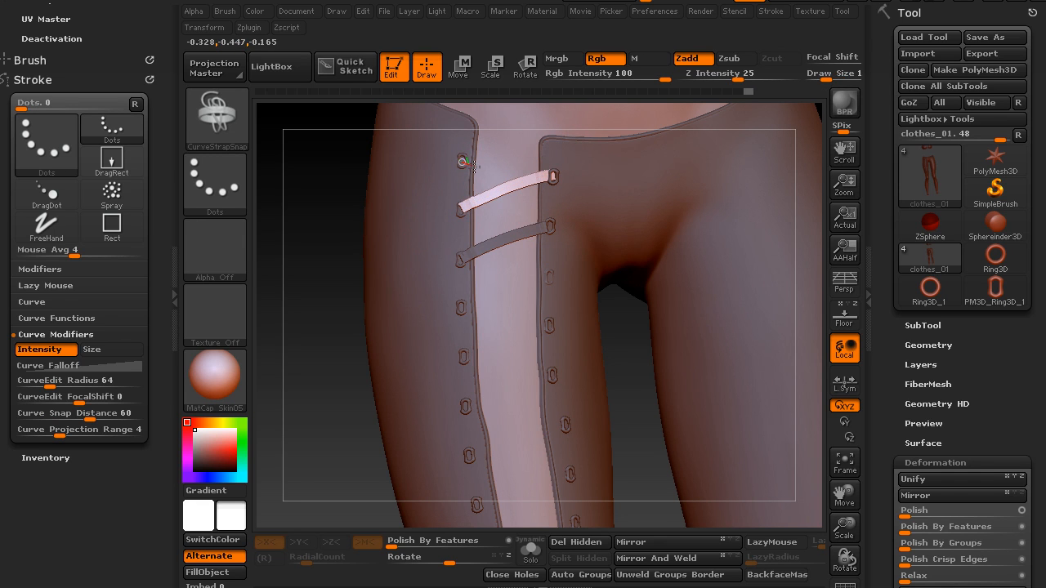
{"action": "left_click_drag", "start_coordinate": [552, 230], "coordinate": [551, 229]}
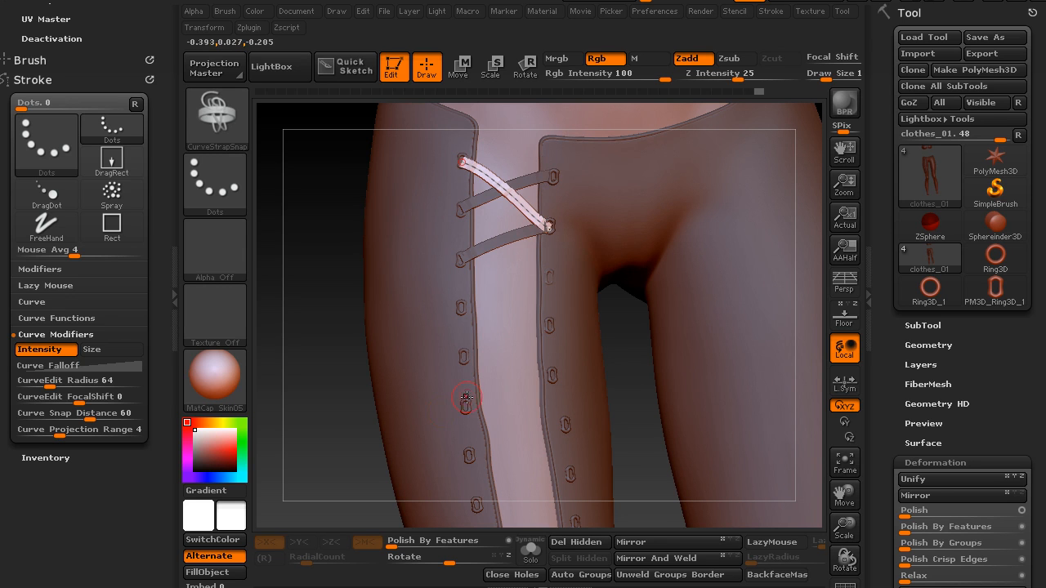
{"action": "left_click", "coordinate": [588, 270]}
- Switch to the Move brush, enlarge its Draw Size, and fit the crossing strap's end into the top outer link
{"action": "left_click_drag", "start_coordinate": [307, 243], "coordinate": [355, 286], "text": "alt"}
{"action": "left_click_drag", "start_coordinate": [296, 114], "coordinate": [456, 269]}
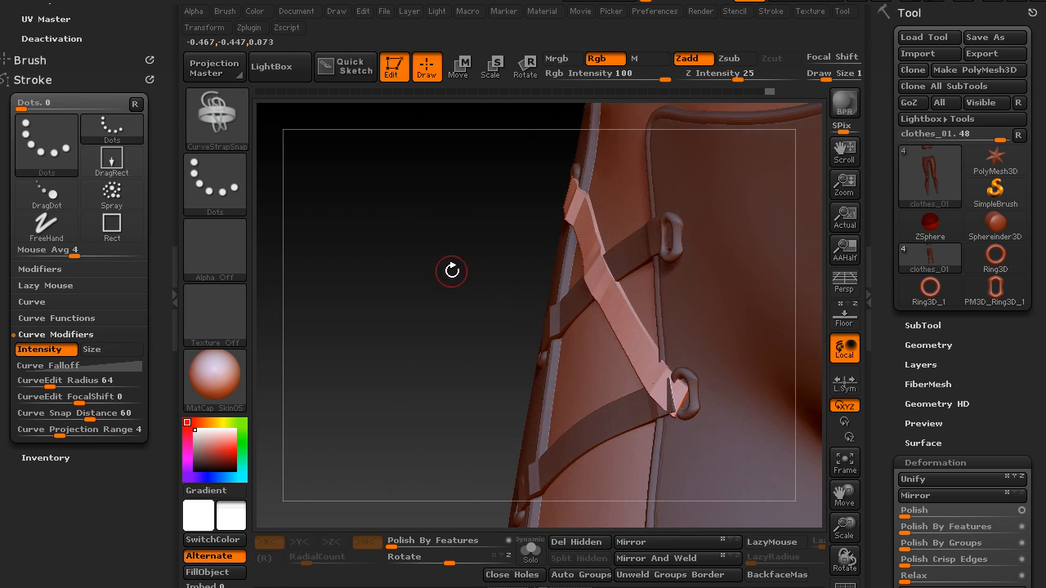
{"action": "key", "text": "b"}
{"action": "key", "text": "m"}
{"action": "key", "text": "v"}
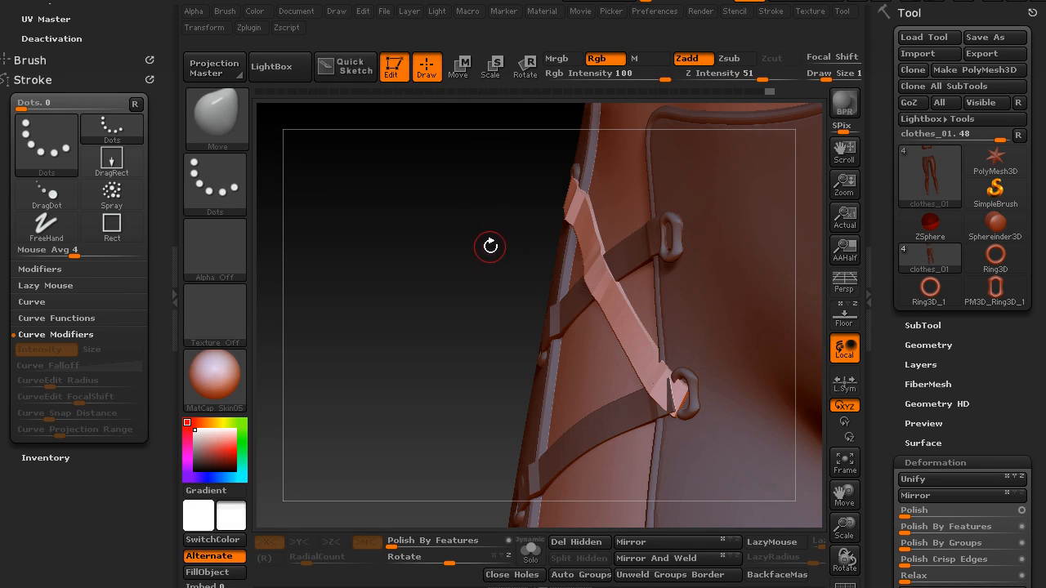
{"action": "key", "text": "s"}
{"action": "left_click_drag", "start_coordinate": [488, 253], "coordinate": [492, 259]}
{"action": "left_click_drag", "start_coordinate": [579, 231], "coordinate": [583, 205]}
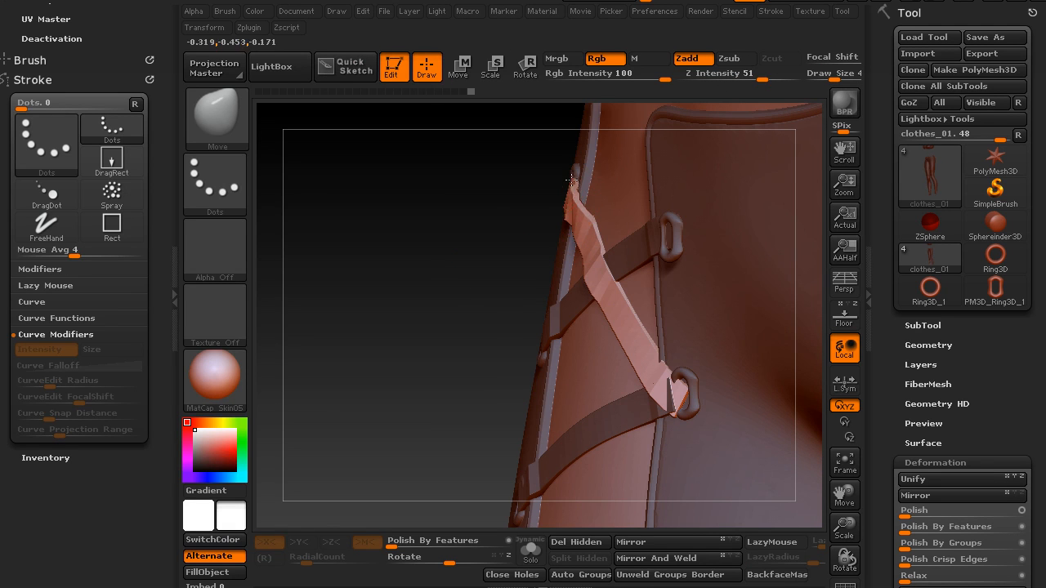
{"action": "left_click_drag", "start_coordinate": [514, 205], "coordinate": [558, 178]}
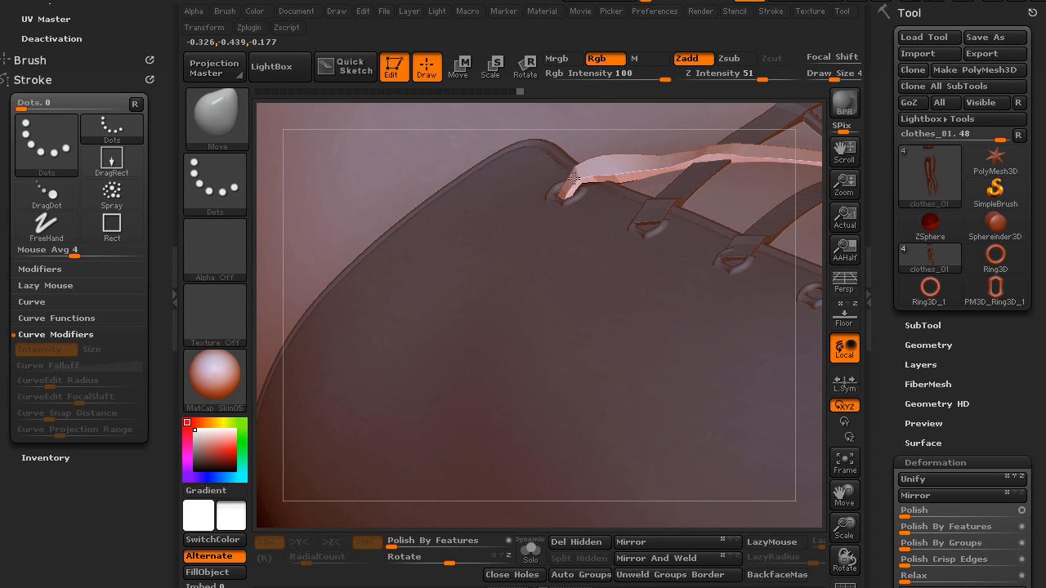
- Lift the crossing strap near the outer edge and enlarge the Move brush for shaping its middle
{"action": "left_click_drag", "start_coordinate": [616, 177], "coordinate": [677, 149]}
{"action": "key", "text": "bracketright"}
{"action": "key", "text": "bracketright"}
{"action": "key", "text": "bracketright"}
{"action": "key", "text": "bracketright"}
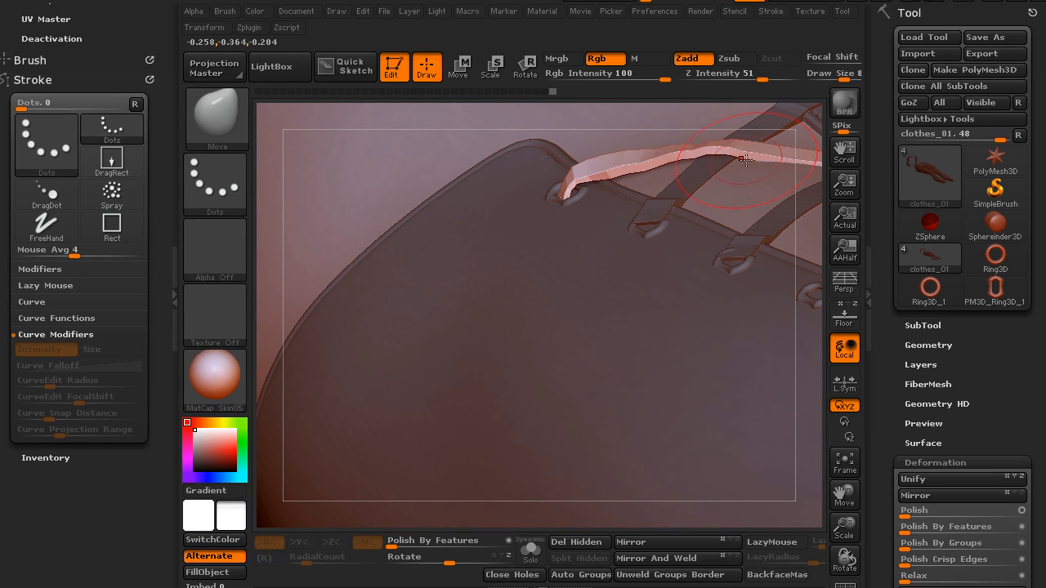
- Raise the strap over the straps beneath it and bend its far end into the second inner link
{"action": "mouse_move", "coordinate": [803, 157]}
{"action": "left_mouse_down", "text": "alt"}
{"action": "mouse_move", "coordinate": [557, 142]}
{"action": "mouse_move", "coordinate": [581, 129]}
{"action": "left_mouse_up", "text": "alt"}
{"action": "mouse_move", "coordinate": [665, 160]}
{"action": "left_mouse_down"}
{"action": "mouse_move", "coordinate": [666, 142]}
{"action": "mouse_move", "coordinate": [675, 145]}
{"action": "left_mouse_up"}
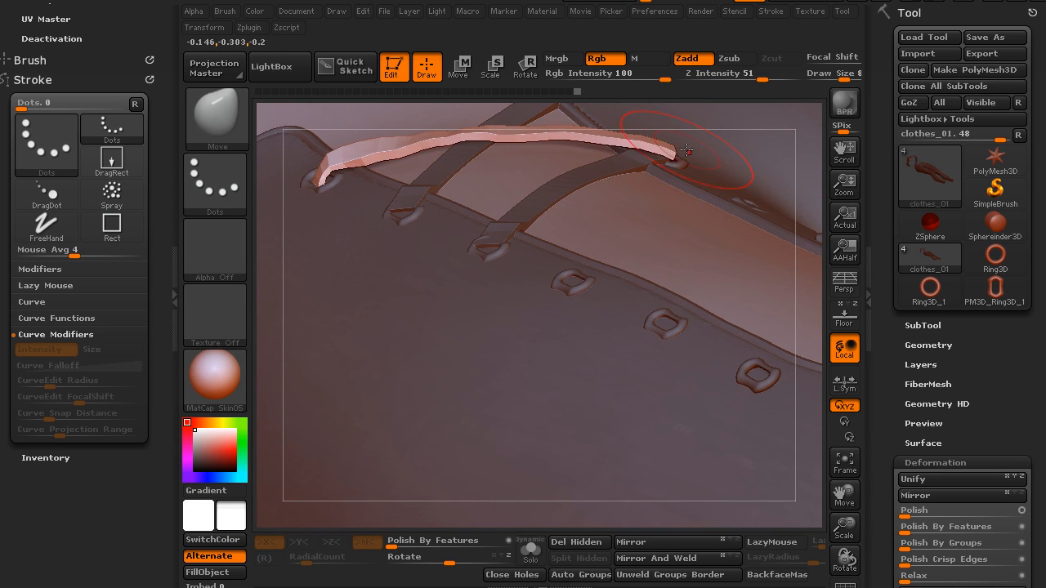
{"action": "left_click_drag", "start_coordinate": [805, 151], "coordinate": [733, 152]}
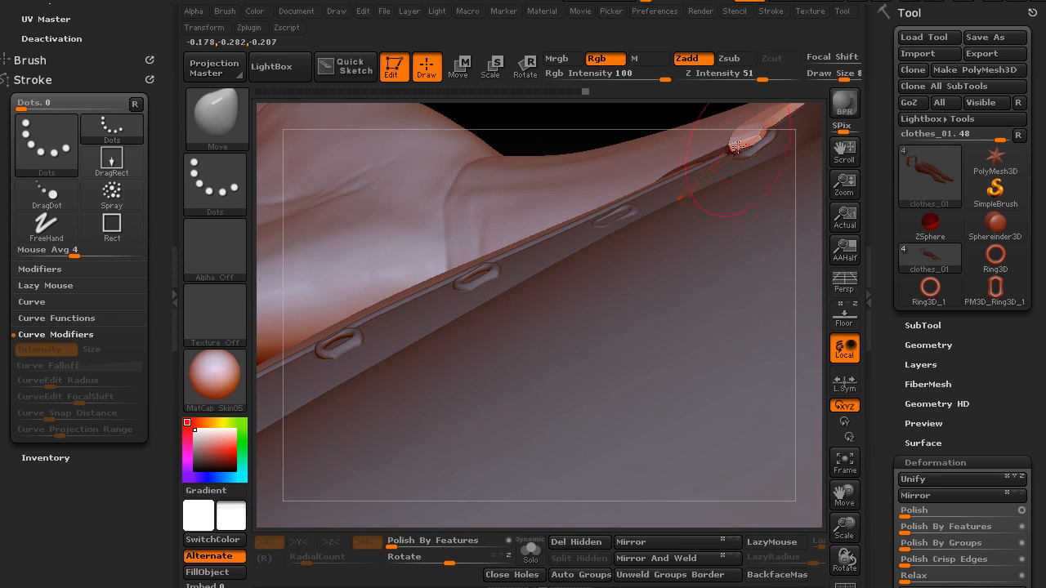
{"action": "left_click_drag", "start_coordinate": [684, 110], "coordinate": [717, 145]}
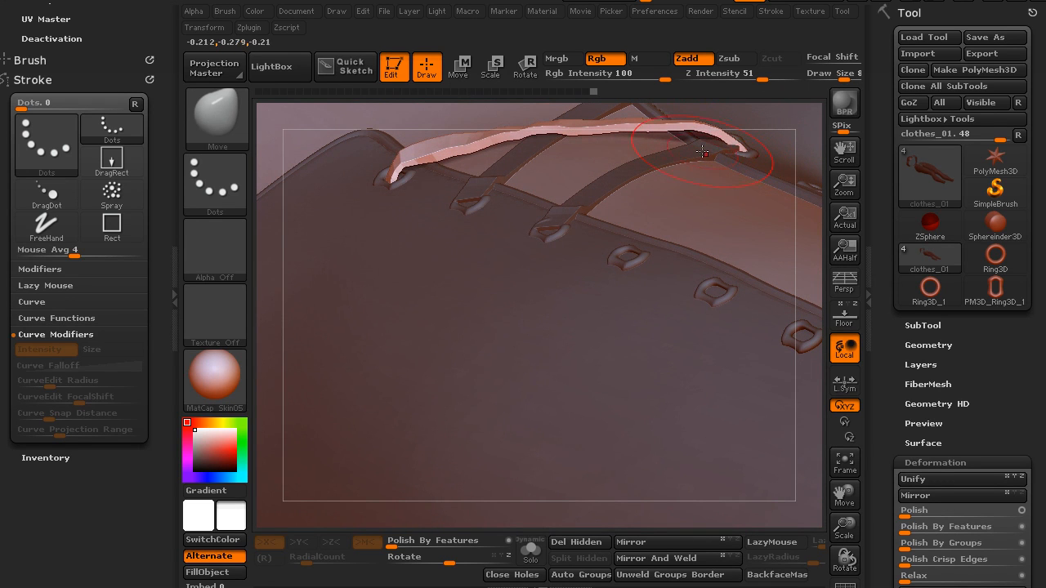
- Isolate the lower diagonal strap, invert its mask so it can be edited, and show the whole mesh again
{"action": "left_click", "coordinate": [688, 157], "text": "ctrl+shift"}
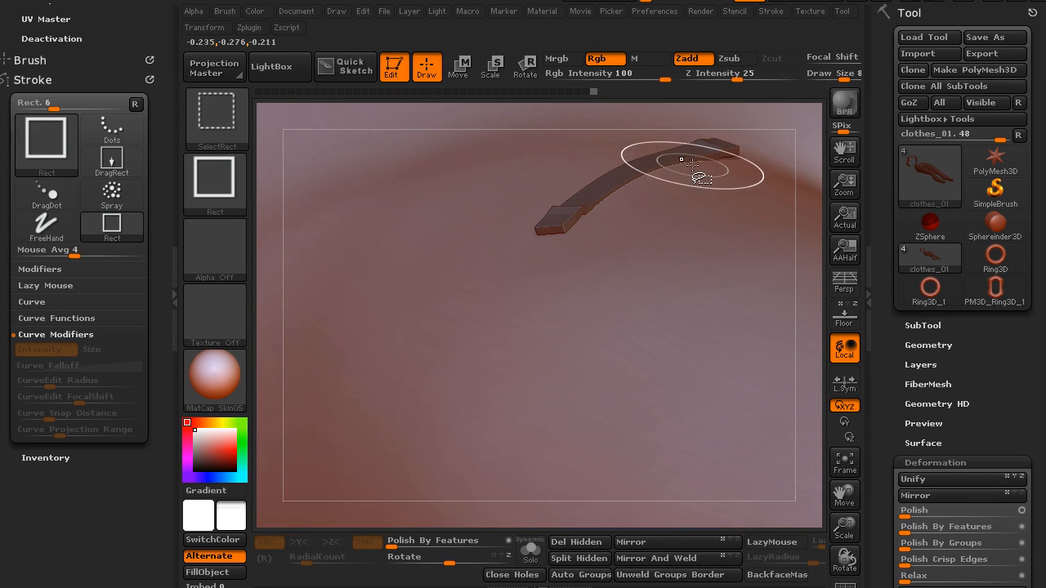
{"action": "mouse_move", "coordinate": [798, 245]}
{"action": "left_mouse_down"}
{"action": "mouse_move", "coordinate": [732, 177]}
{"action": "mouse_move", "coordinate": [434, 393]}
{"action": "left_mouse_up"}
{"action": "left_click", "coordinate": [435, 380], "text": "ctrl"}
{"action": "left_click", "coordinate": [436, 356], "text": "ctrl+shift"}
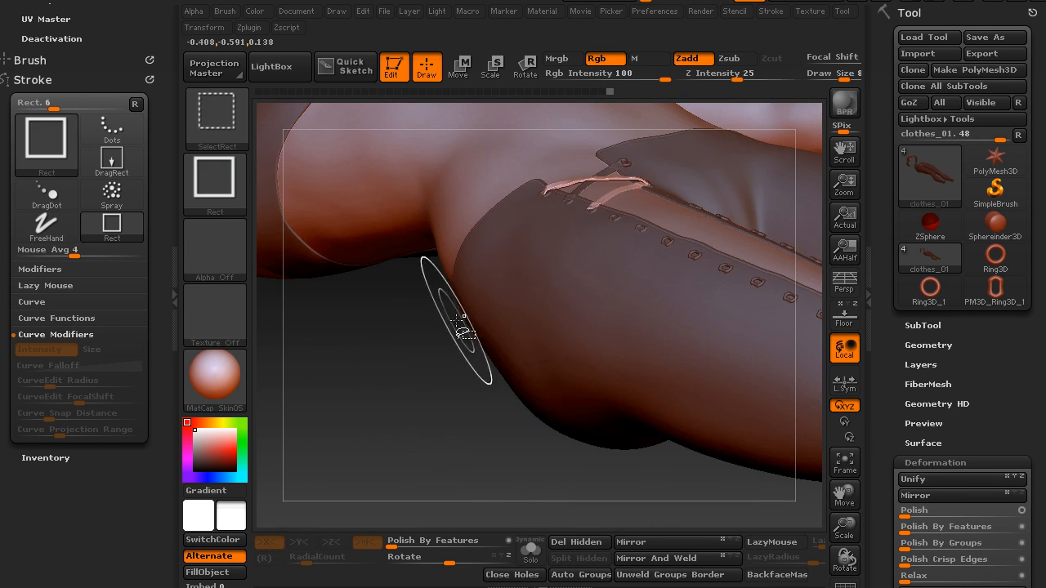
- Isolate the finished crossing strap, invert its mask to protect it, and show the whole mesh again
{"action": "left_click", "coordinate": [573, 183], "text": "ctrl+shift"}
{"action": "left_click", "coordinate": [425, 385], "text": "ctrl"}
{"action": "left_click", "coordinate": [427, 385], "text": "ctrl+shift"}
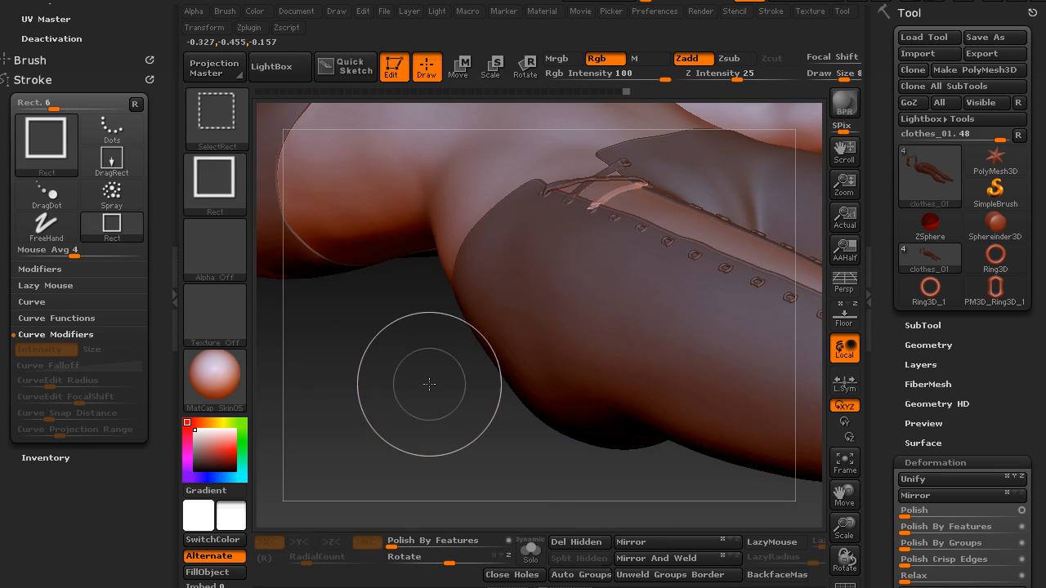
- Shape the lower diagonal strap across the gap with the Move brush, resizing the brush to fit the strap's end into the third outer link
{"action": "left_click_drag", "start_coordinate": [408, 364], "coordinate": [420, 467], "text": "alt"}
{"action": "left_click_drag", "start_coordinate": [807, 174], "coordinate": [745, 183]}
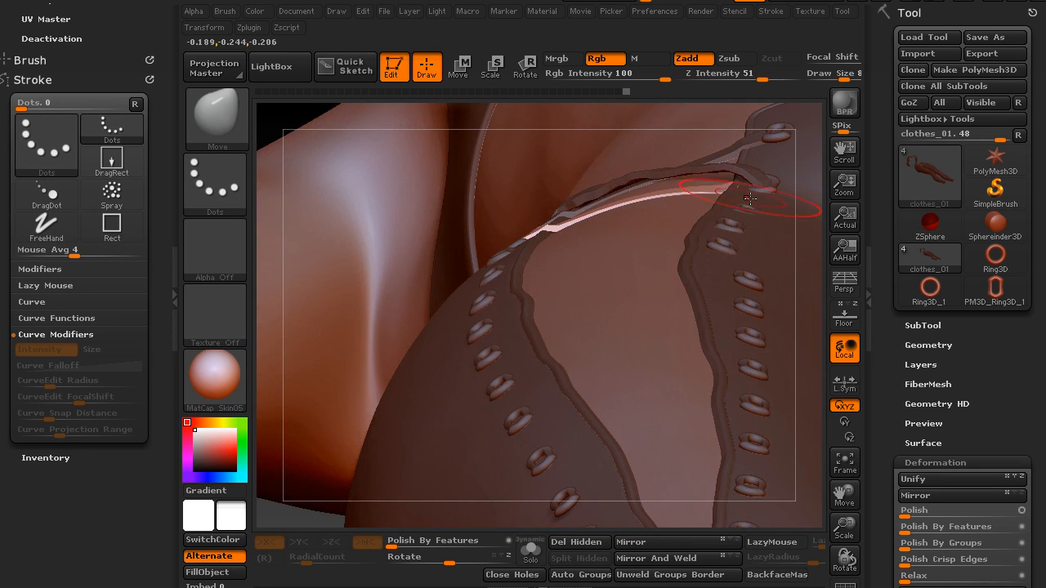
{"action": "mouse_move", "coordinate": [695, 113]}
{"action": "left_mouse_down"}
{"action": "mouse_move", "coordinate": [738, 117]}
{"action": "mouse_move", "coordinate": [652, 165]}
{"action": "left_mouse_up"}
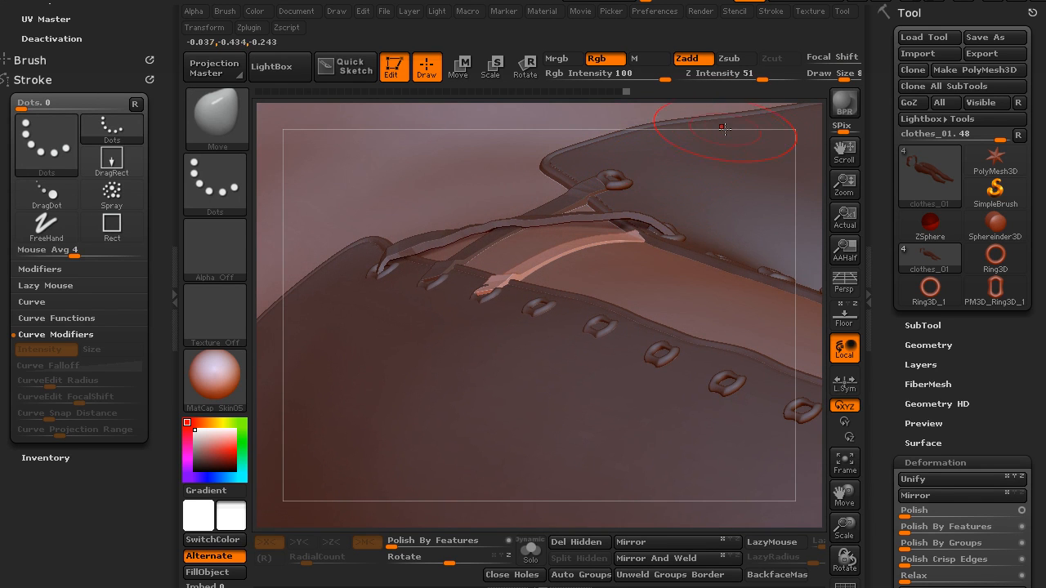
{"action": "mouse_move", "coordinate": [801, 252]}
{"action": "left_mouse_down"}
{"action": "mouse_move", "coordinate": [771, 222]}
{"action": "mouse_move", "coordinate": [466, 444]}
{"action": "mouse_move", "coordinate": [540, 380]}
{"action": "left_mouse_up"}
{"action": "mouse_move", "coordinate": [767, 129]}
{"action": "left_mouse_down"}
{"action": "mouse_move", "coordinate": [829, 245]}
{"action": "mouse_move", "coordinate": [821, 266]}
{"action": "left_mouse_up"}
{"action": "mouse_move", "coordinate": [527, 350]}
{"action": "left_mouse_down"}
{"action": "mouse_move", "coordinate": [533, 339]}
{"action": "mouse_move", "coordinate": [463, 302]}
{"action": "mouse_move", "coordinate": [500, 327]}
{"action": "left_mouse_up"}
{"action": "key", "text": "s"}
{"action": "left_click_drag", "start_coordinate": [431, 272], "coordinate": [419, 260]}
{"action": "left_click_drag", "start_coordinate": [539, 363], "coordinate": [562, 360]}
- Undo the last Move stroke on the upper crossing strap and reshape its end near the second inner link with the Move Topological brush
{"action": "mouse_move", "coordinate": [577, 112]}
{"action": "left_mouse_down"}
{"action": "mouse_move", "coordinate": [591, 99]}
{"action": "mouse_move", "coordinate": [695, 213]}
{"action": "left_mouse_up"}
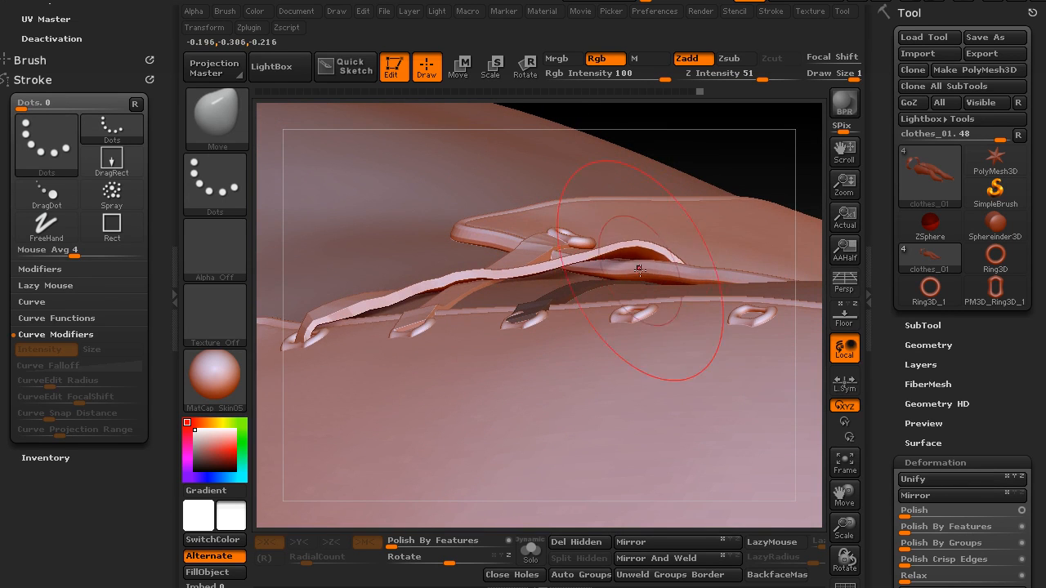
{"action": "left_click_drag", "start_coordinate": [640, 251], "coordinate": [640, 248]}
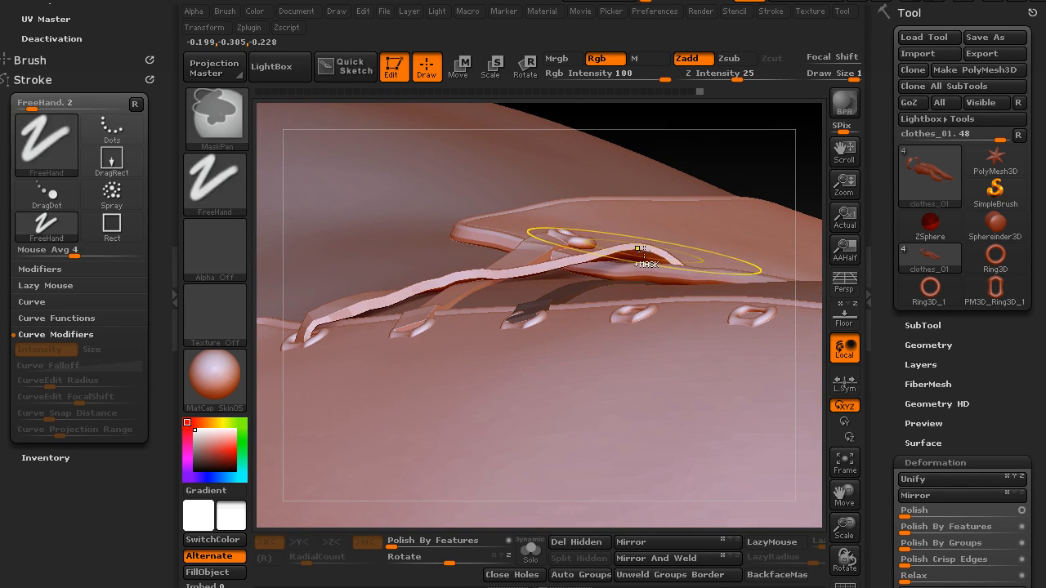
{"action": "key", "text": "ctrl+z"}
{"action": "key", "text": "b"}
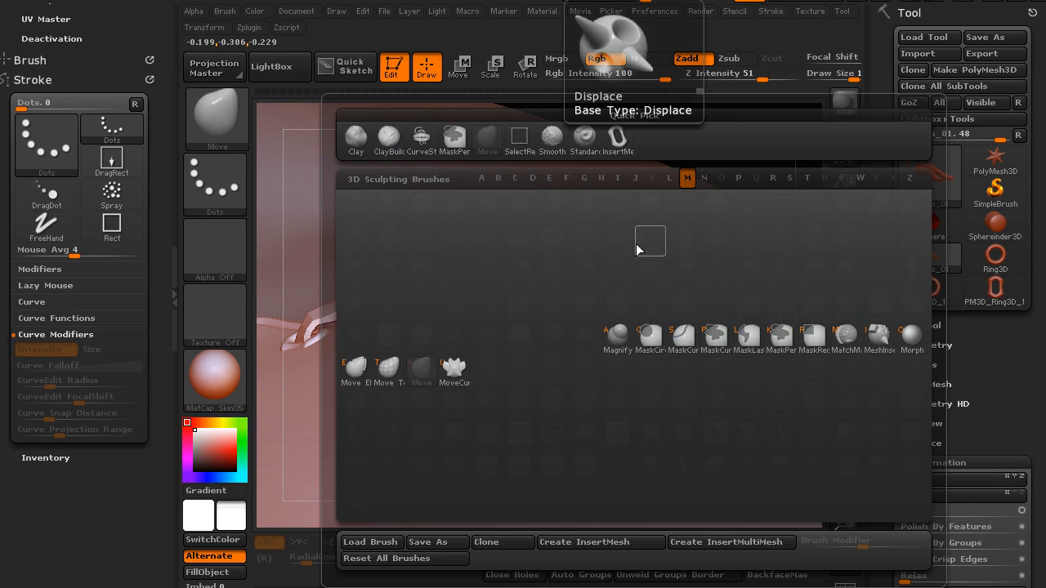
{"action": "key", "text": "m"}
{"action": "key", "text": "t"}
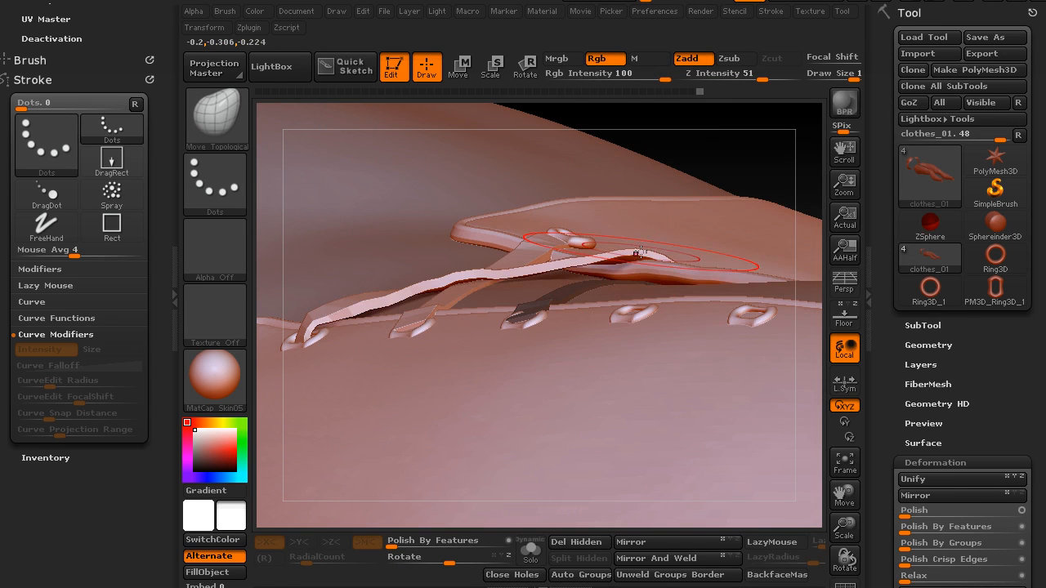
{"action": "left_click_drag", "start_coordinate": [730, 154], "coordinate": [667, 245]}
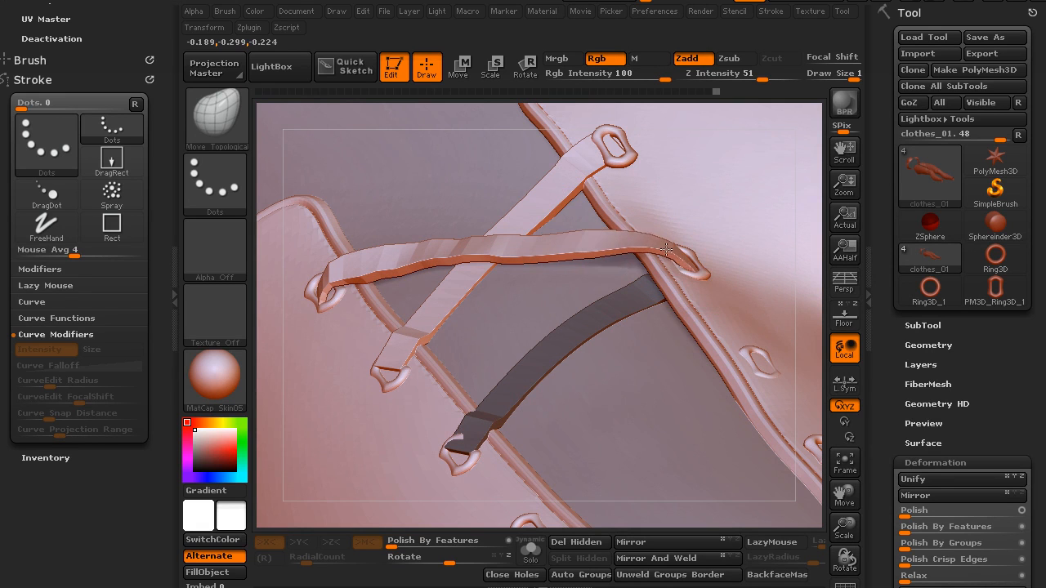
- Reduce the brush size and try to bend the crossing strap's opposite end into the first outer link
{"action": "mouse_move", "coordinate": [719, 77]}
{"action": "left_mouse_down"}
{"action": "mouse_move", "coordinate": [624, 112]}
{"action": "mouse_move", "coordinate": [691, 87]}
{"action": "mouse_move", "coordinate": [759, 82]}
{"action": "mouse_move", "coordinate": [720, 159]}
{"action": "left_mouse_up"}
{"action": "key", "text": "s"}
{"action": "left_click_drag", "start_coordinate": [607, 281], "coordinate": [594, 276]}
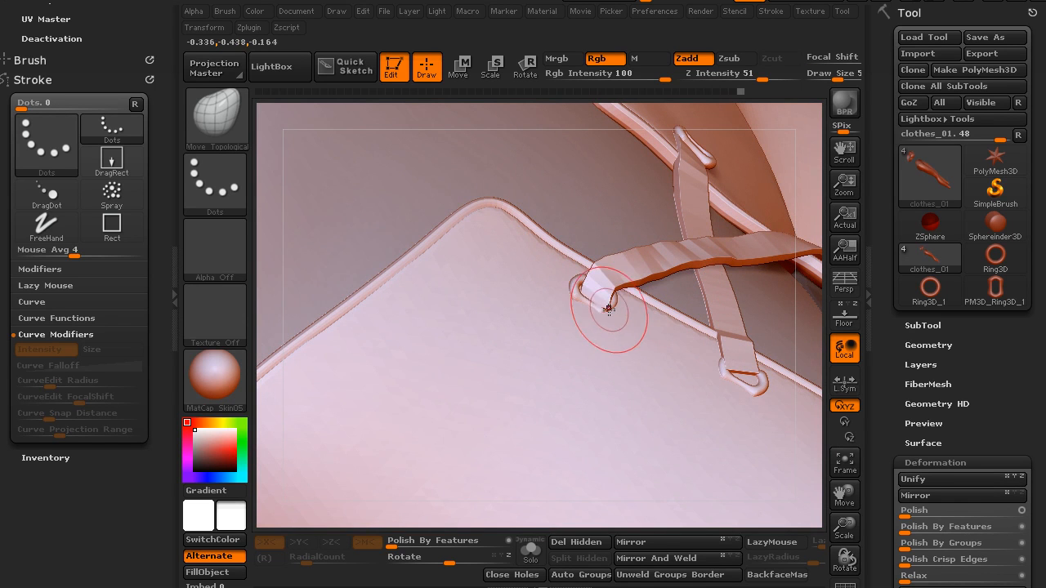
{"action": "left_click_drag", "start_coordinate": [594, 298], "coordinate": [612, 317]}
{"action": "key", "text": "ctrl+z"}
{"action": "key", "text": "ctrl+z"}
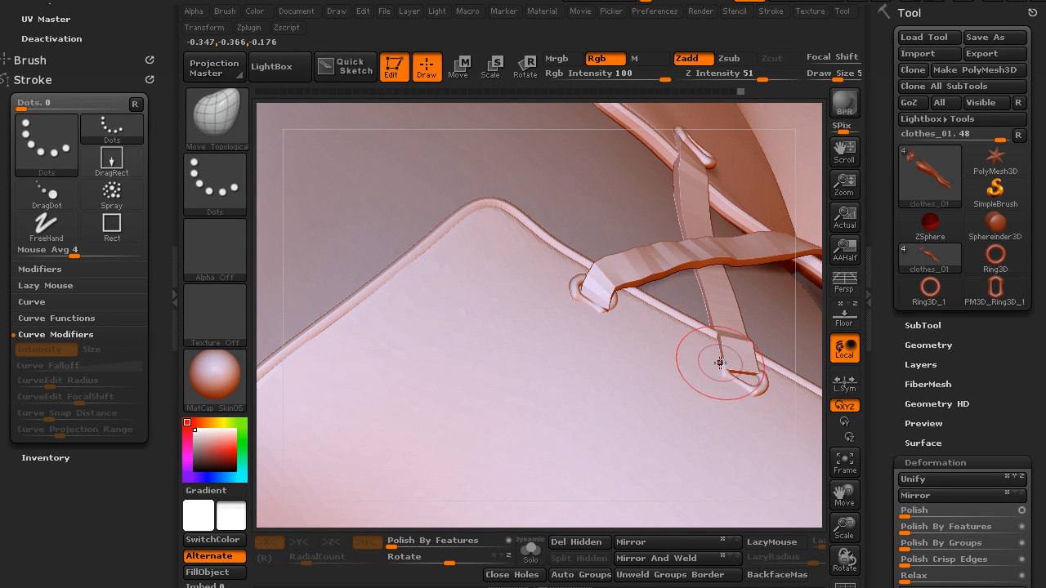
{"action": "left_click_drag", "start_coordinate": [806, 334], "coordinate": [727, 353]}
{"action": "left_click_drag", "start_coordinate": [556, 406], "coordinate": [578, 422], "text": "alt"}
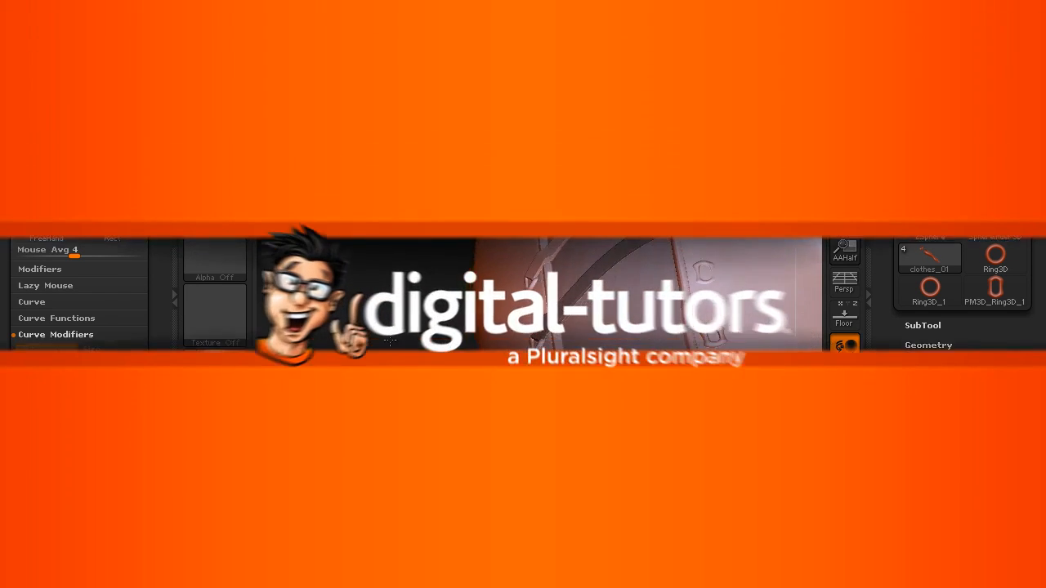